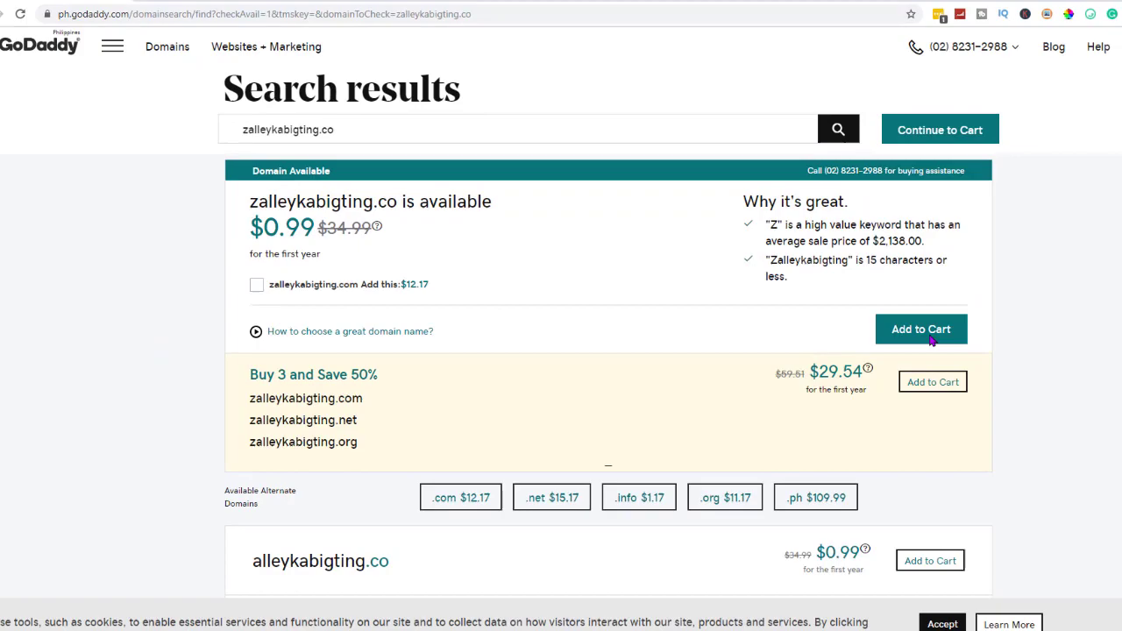
Step: Add zalleykabigting.co to the GoDaddy cart and decline domain privacy protection
left_click(932, 340)
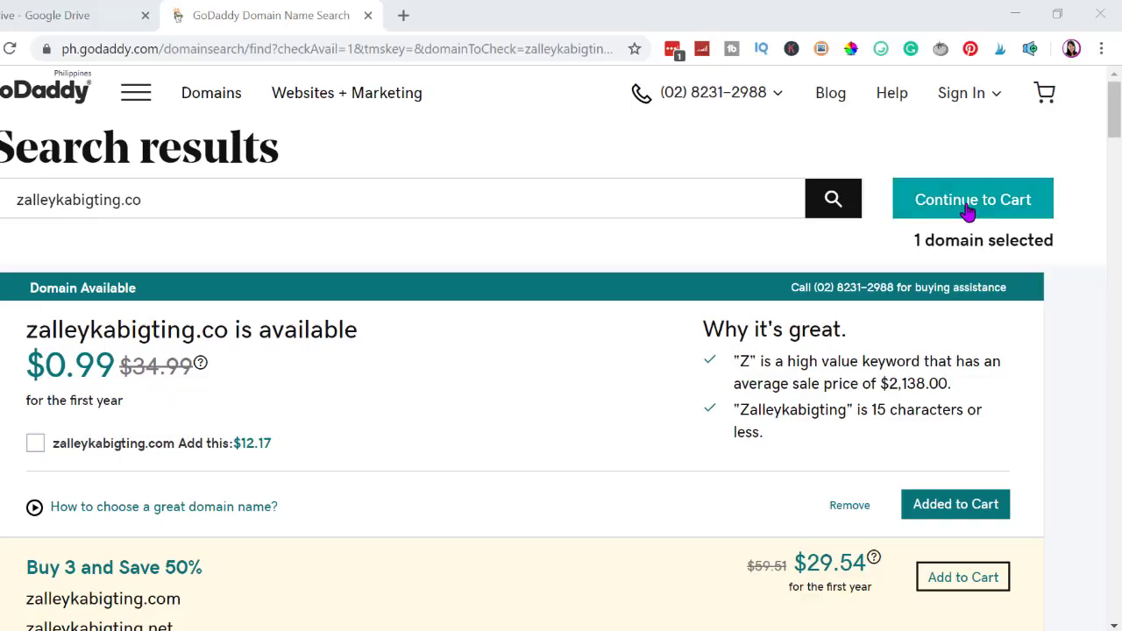
left_click(966, 203)
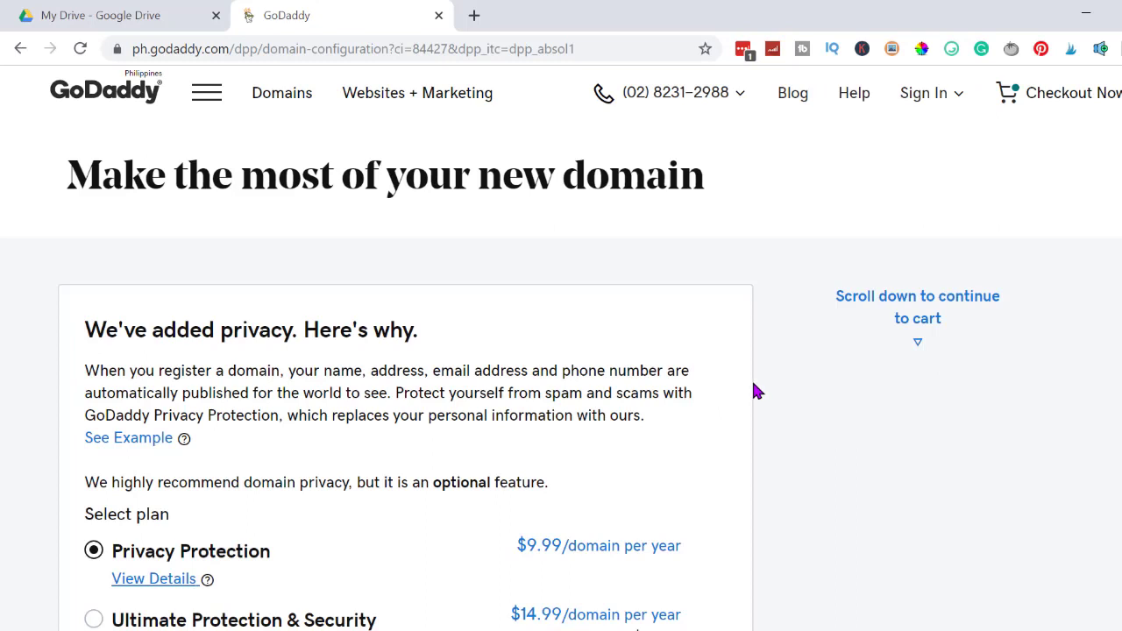
scroll(753, 384, "down", 2)
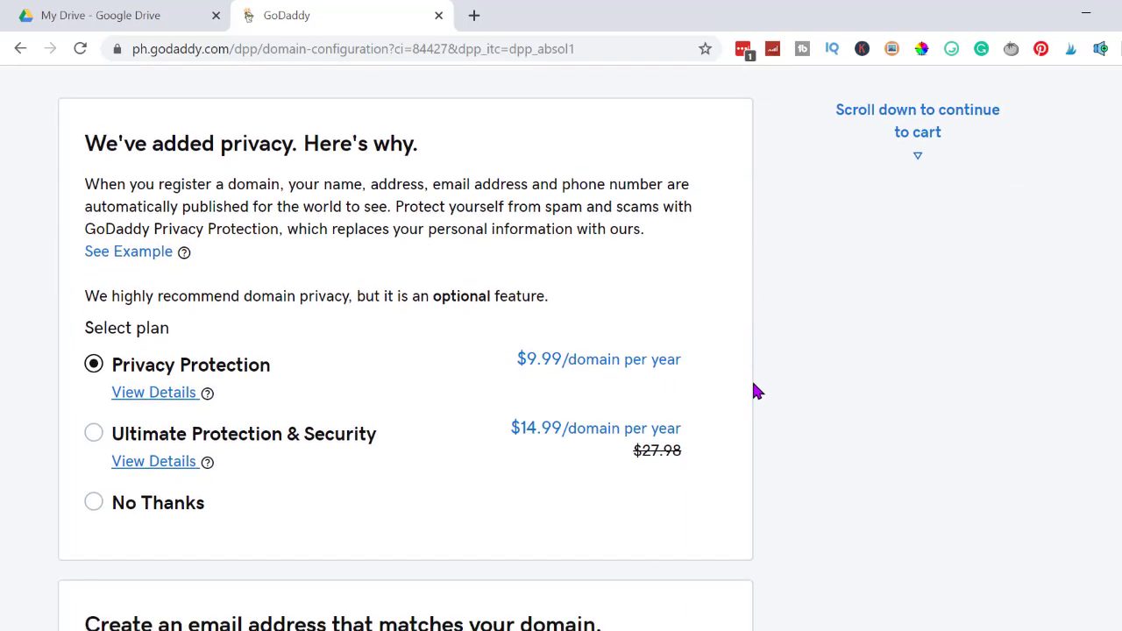
left_click(207, 399)
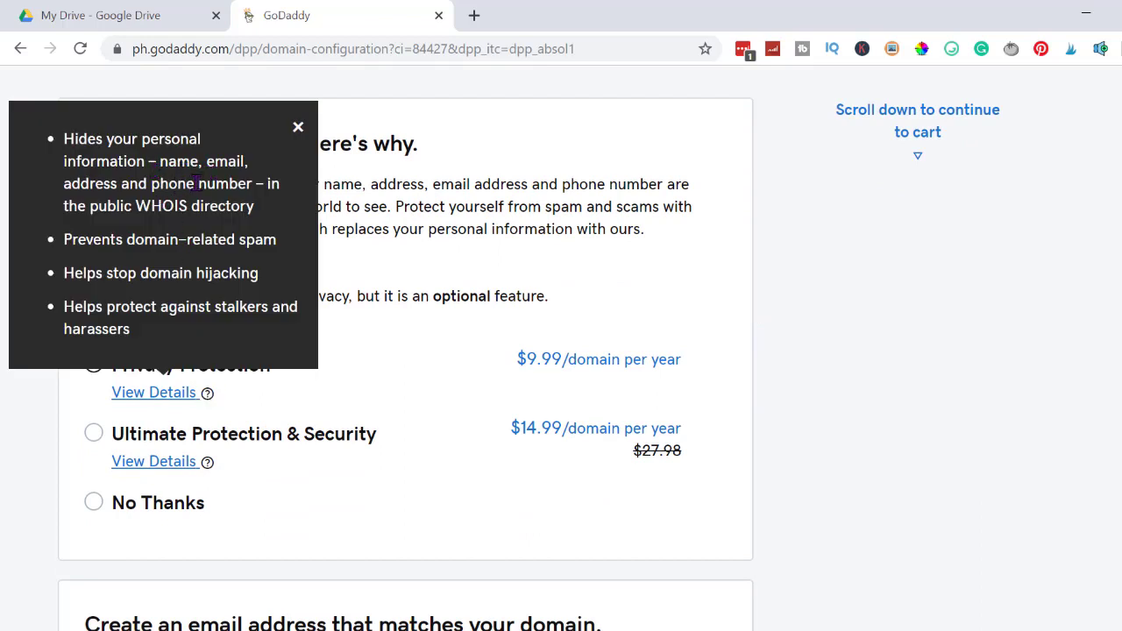
left_click(418, 484)
Step: Decline the professional email add-on and continue to checkout
scroll(422, 452, "down", 2)
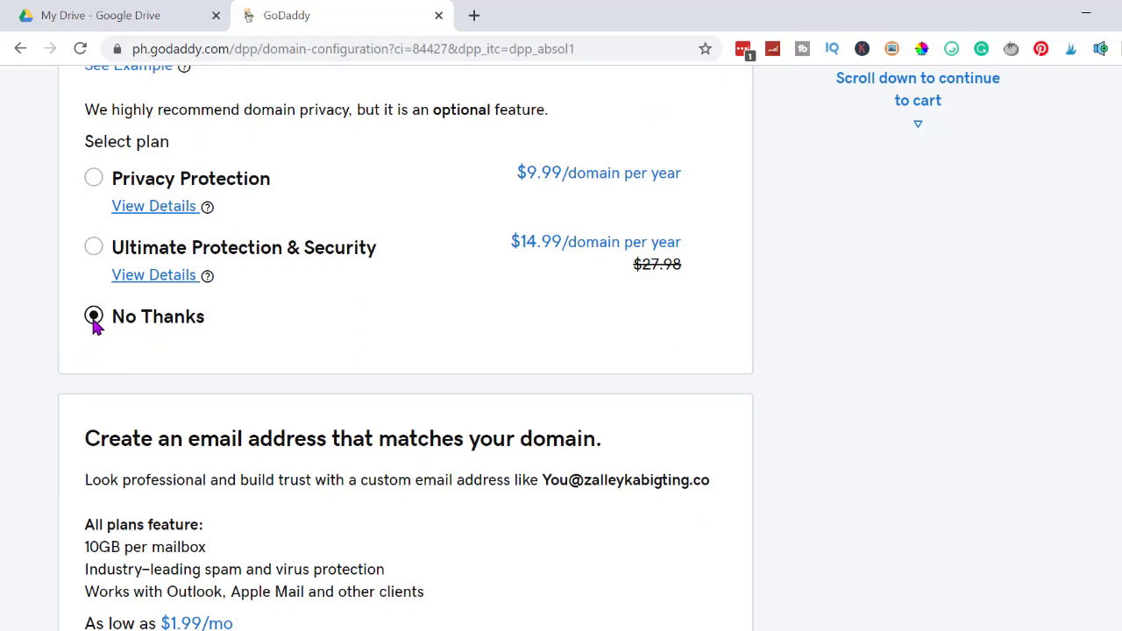
scroll(412, 321, "down", 1)
scroll(417, 321, "down", 2)
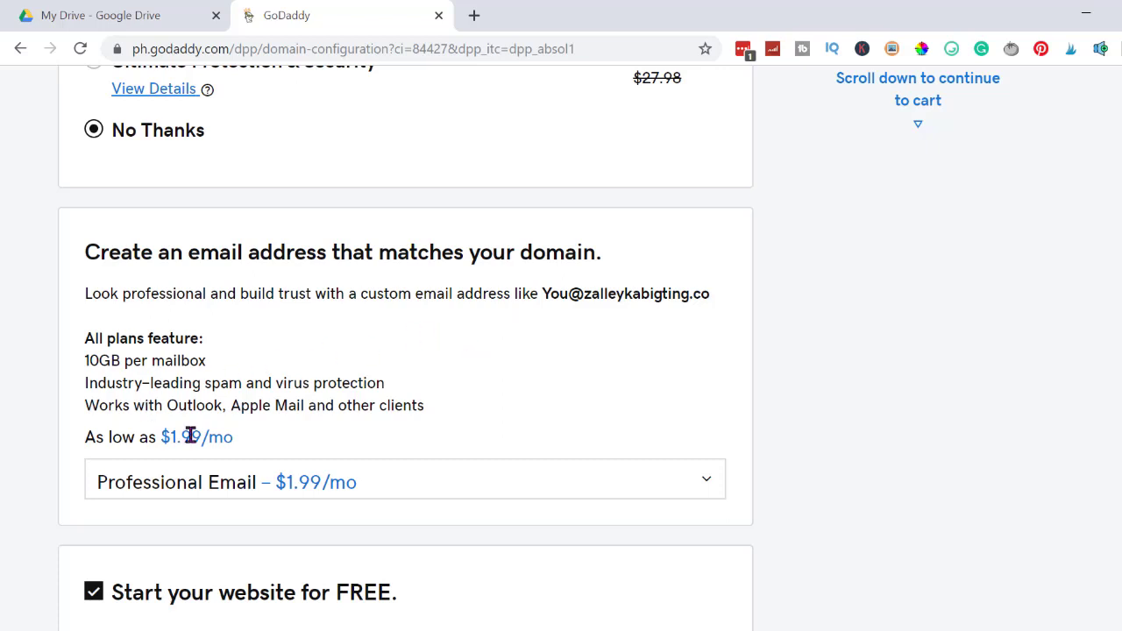
left_click(473, 493)
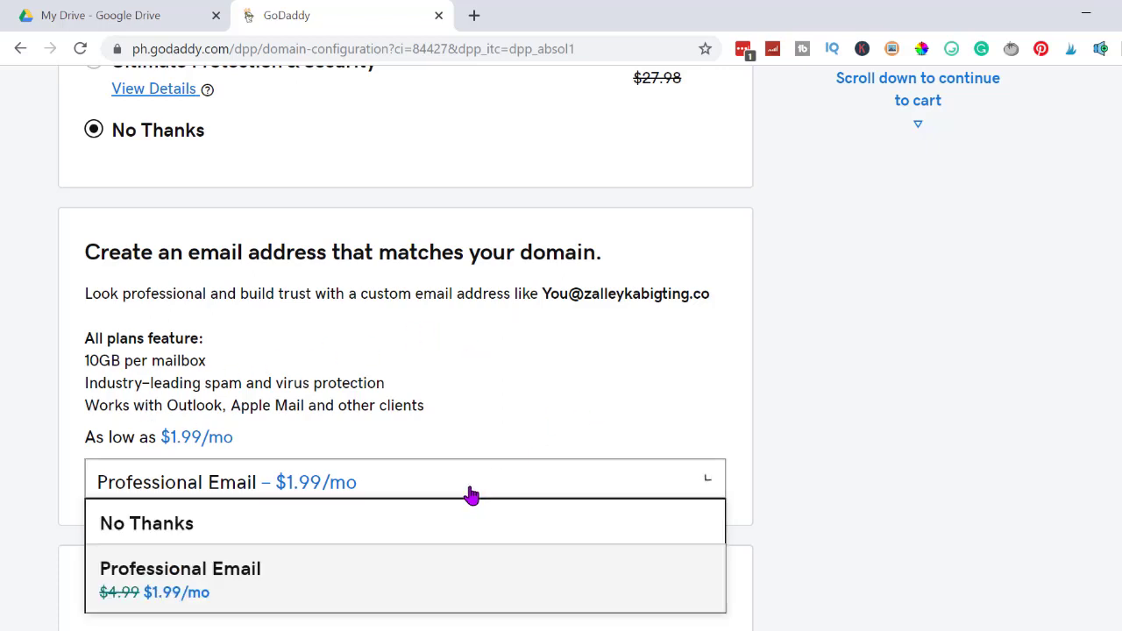
left_click(175, 528)
scroll(561, 479, "down", 5)
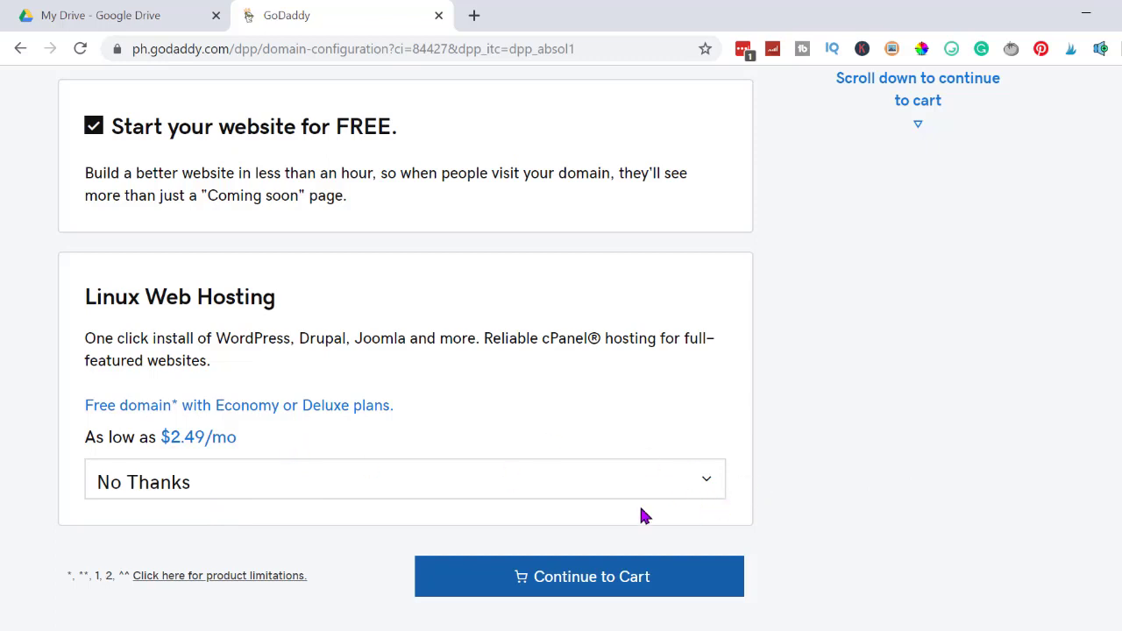
left_click(574, 579)
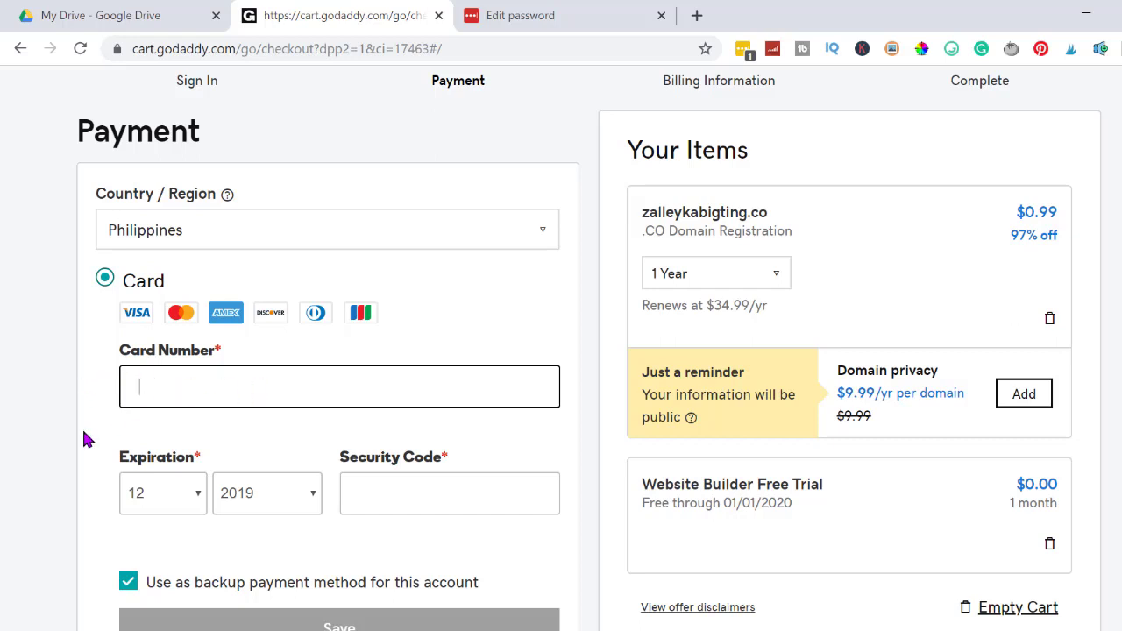
Step: Scroll through the Payment and Billing Information forms for the $0.99 .co order
scroll(83, 439, "down", 3)
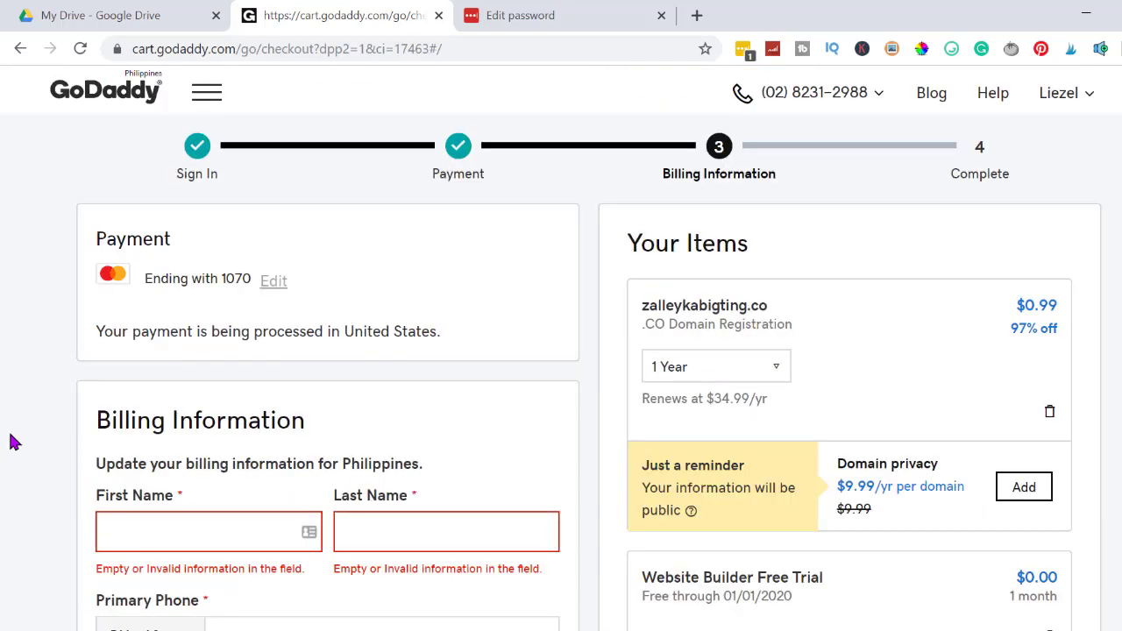
scroll(12, 443, "down", 2)
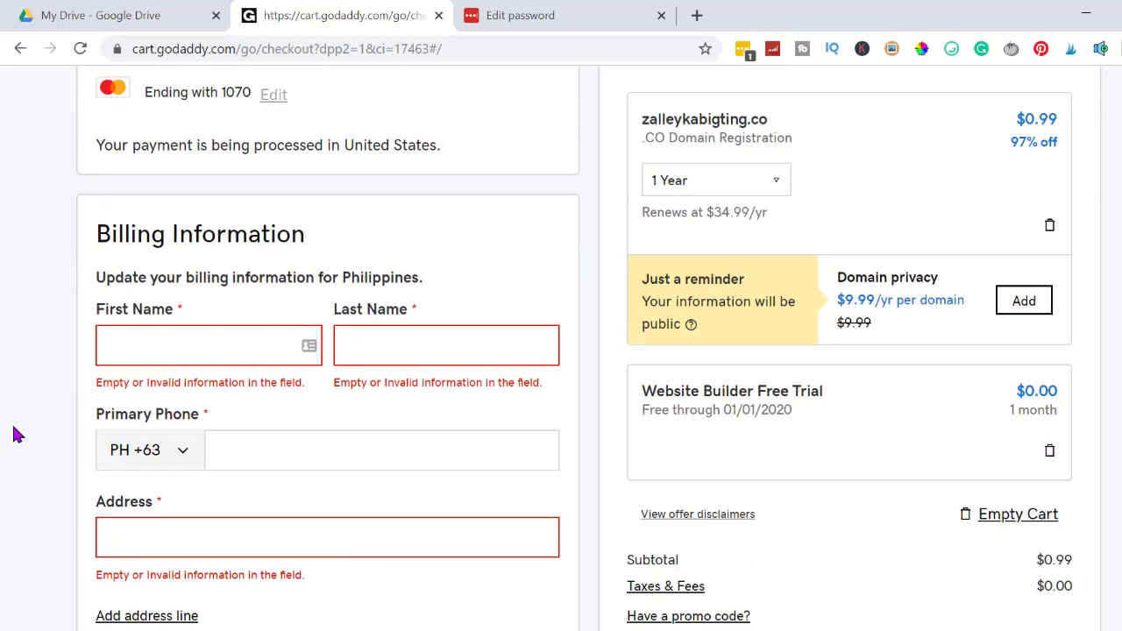
scroll(250, 448, "down", 1)
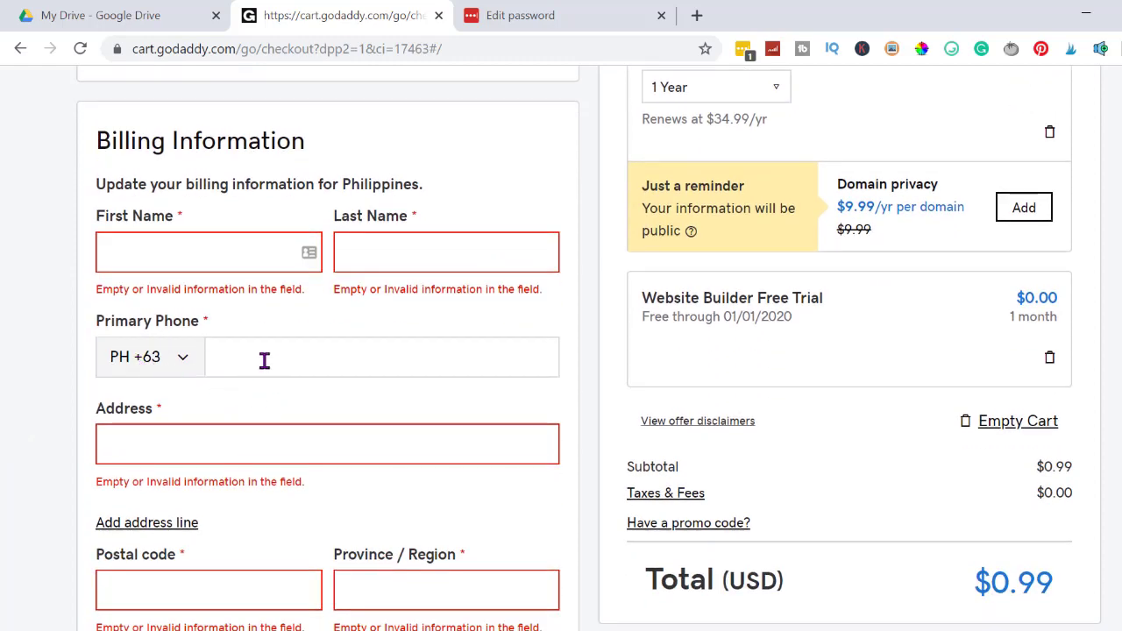
scroll(264, 361, "down", 2)
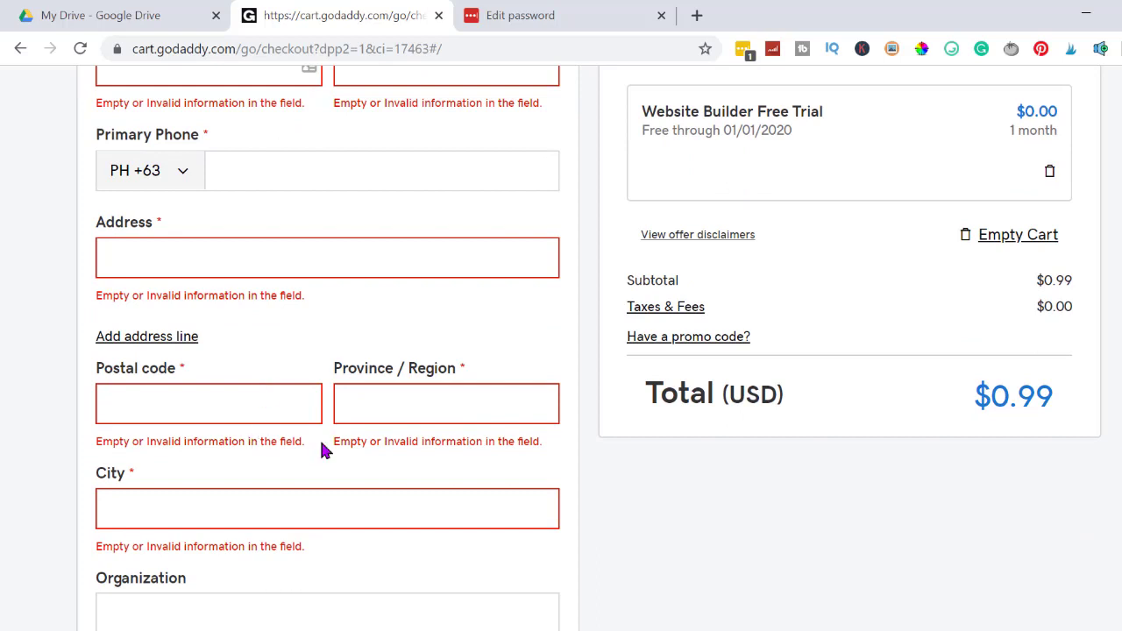
scroll(407, 442, "down", 1)
scroll(263, 420, "down", 2)
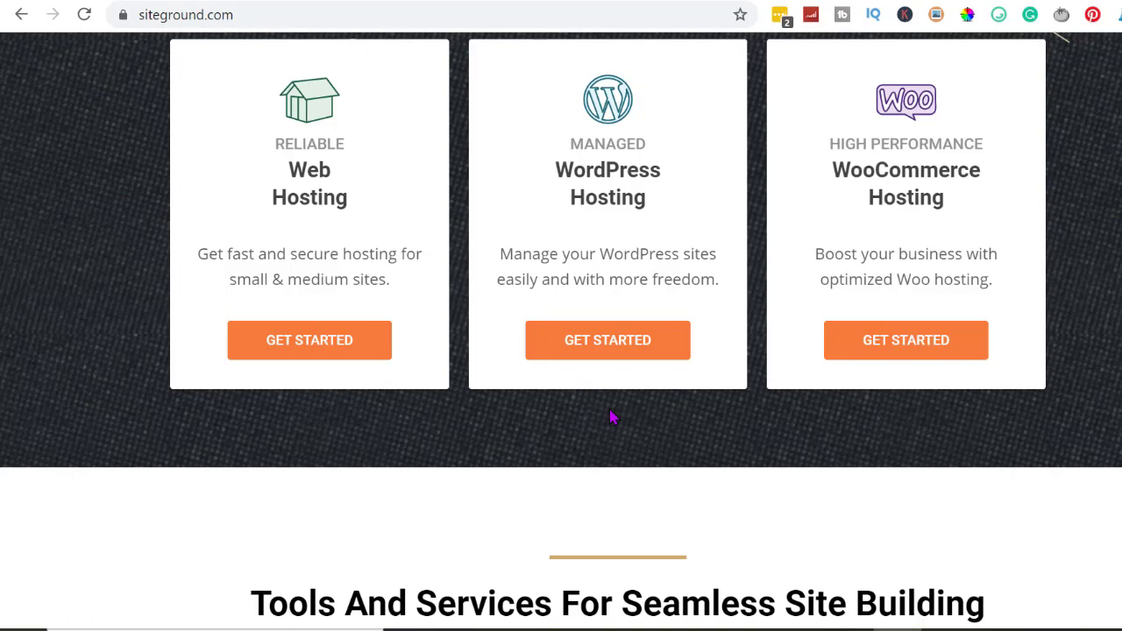
Step: Pick the StartUp WordPress plan and proceed with the existing domain zalleykabigting.co
scroll(614, 386, "up", 1)
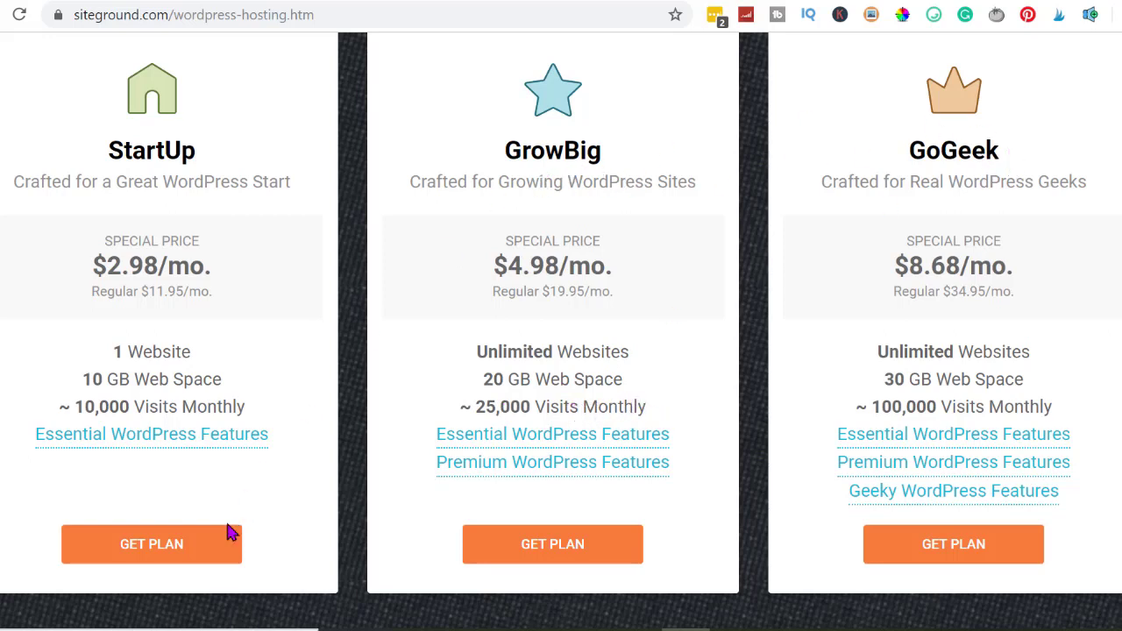
left_click(141, 554)
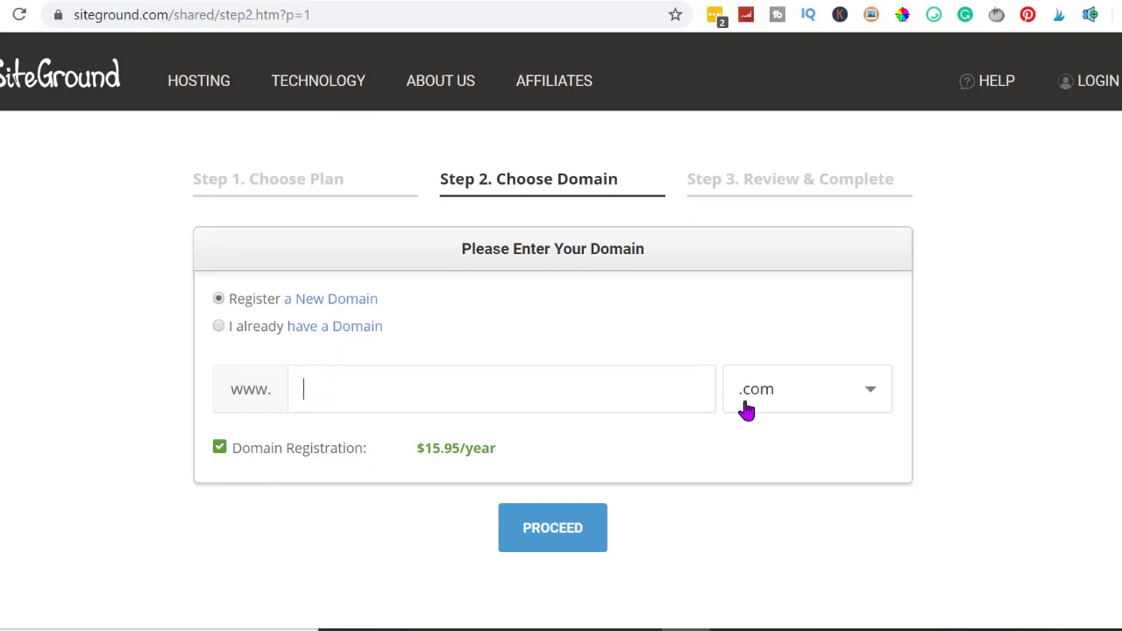
left_click(800, 400)
scroll(501, 539, "down", 1)
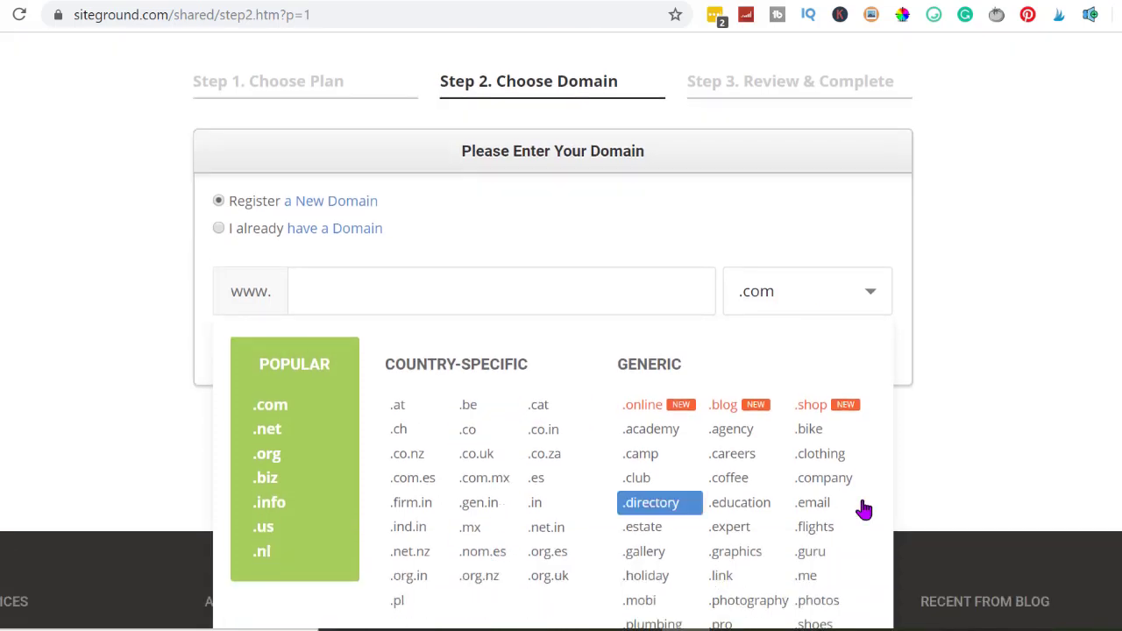
scroll(574, 523, "down", 1)
scroll(576, 513, "up", 1)
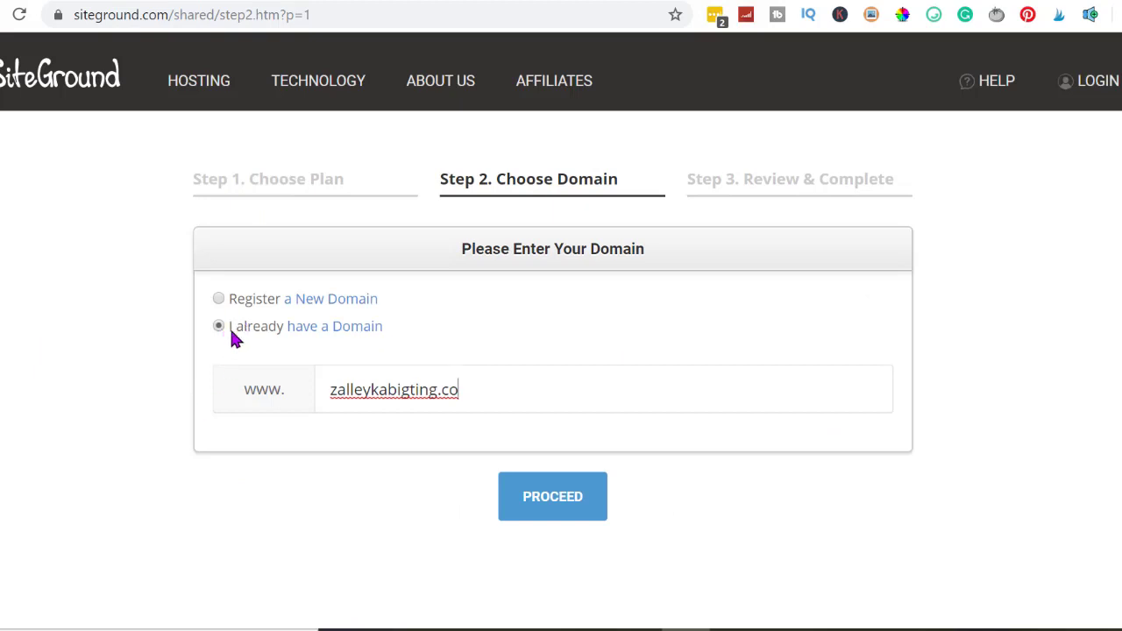
left_click_drag(476, 391, 316, 396)
left_click(496, 382)
left_click(561, 506)
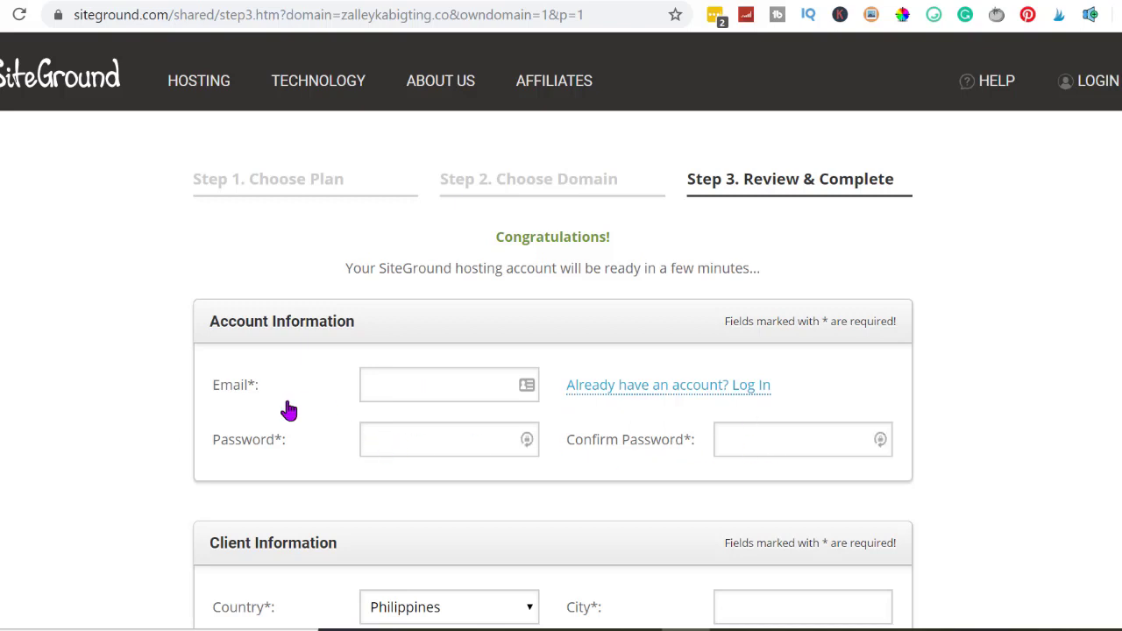
Step: Keep the Singapore data center and a 12-month hosting period
scroll(290, 403, "down", 3)
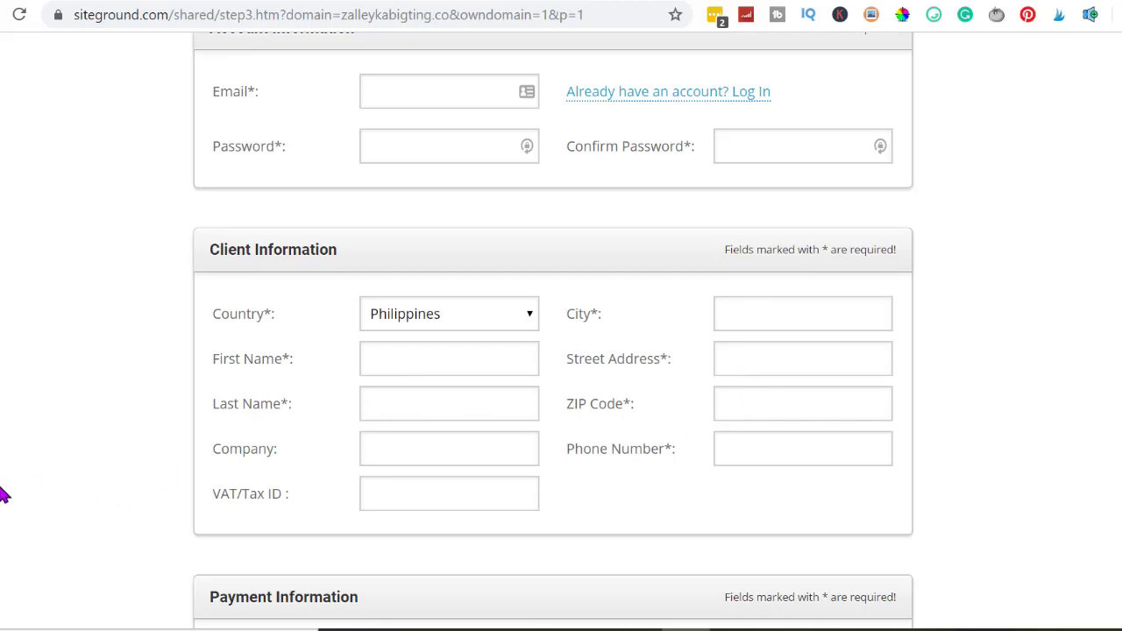
scroll(2, 493, "down", 2)
scroll(3, 493, "down", 2)
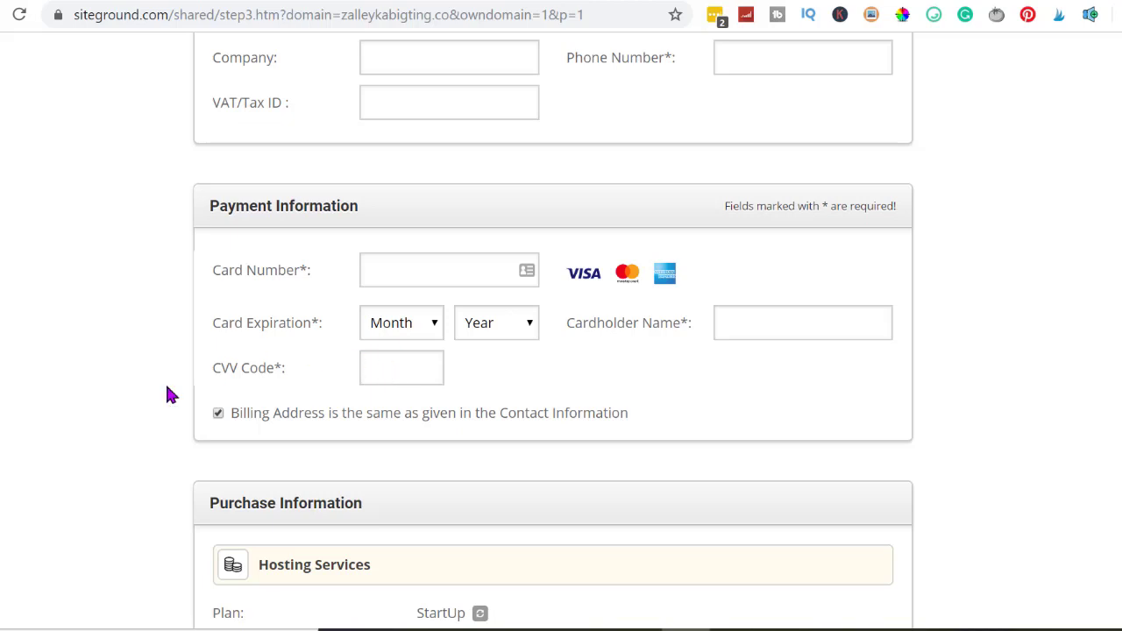
scroll(61, 421, "down", 5)
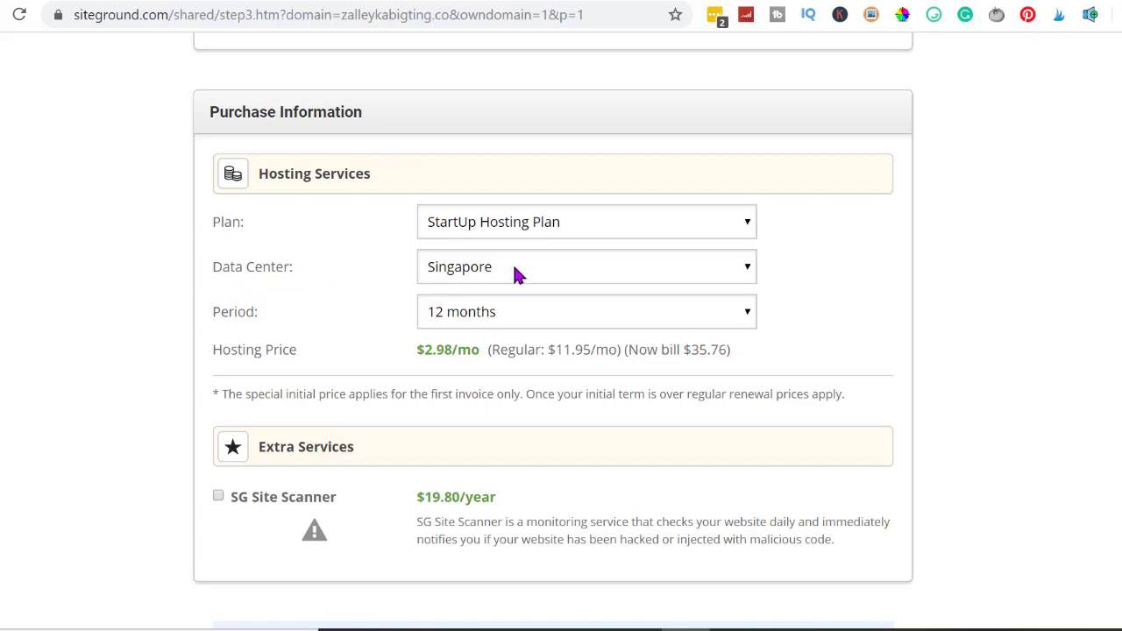
left_click(562, 270)
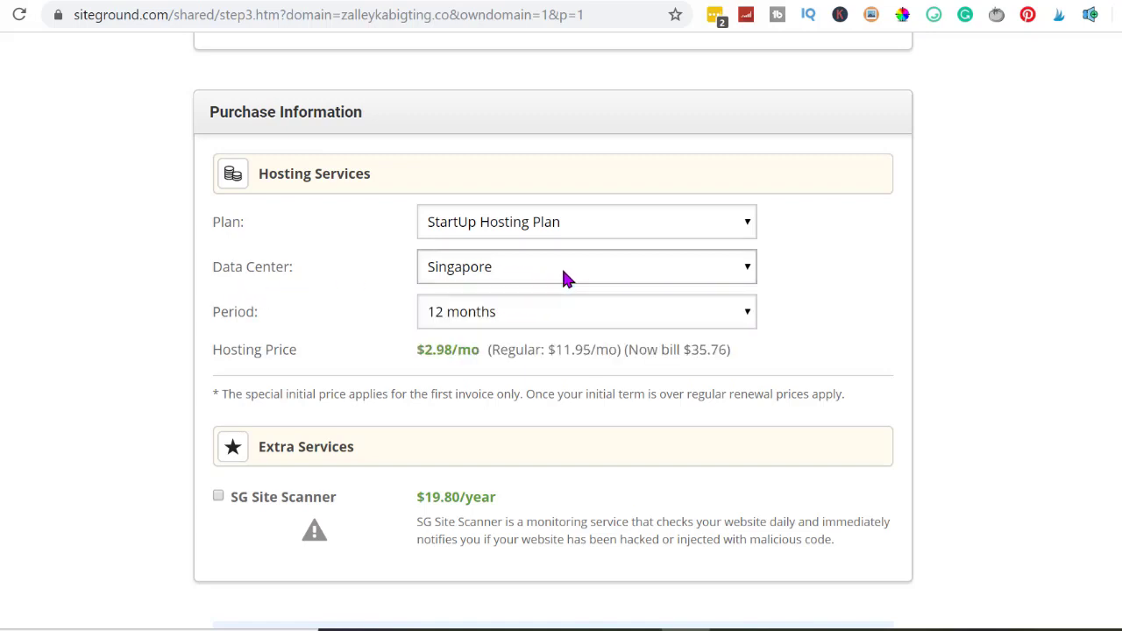
left_click(577, 322)
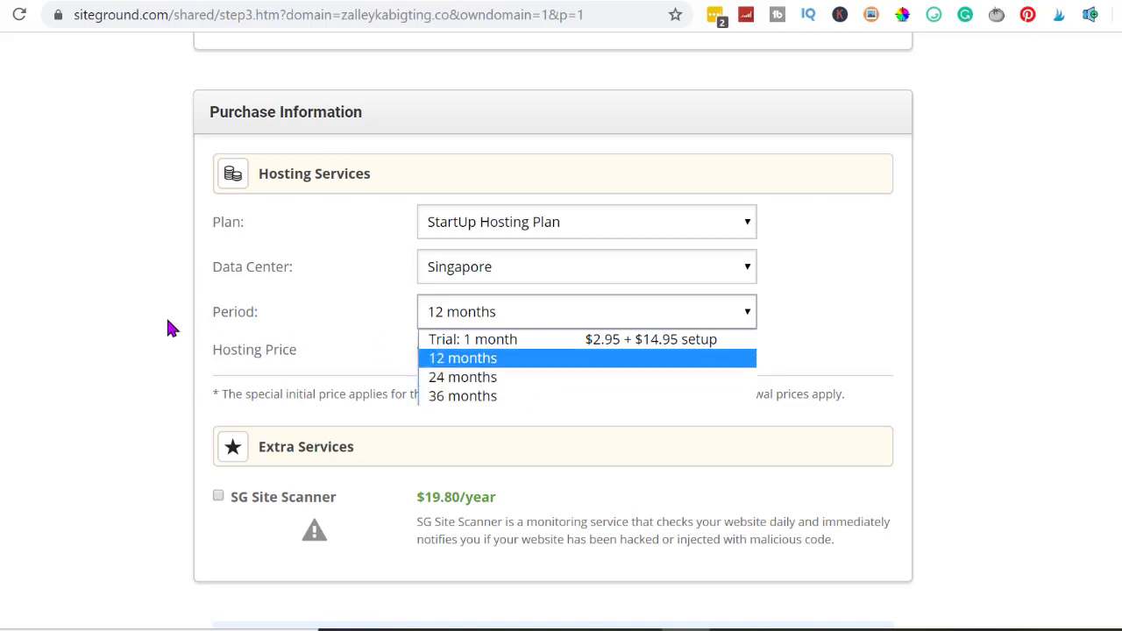
left_click(67, 344)
Step: Agree to SiteGround's Terms of Service and Privacy Policy
scroll(686, 400, "down", 2)
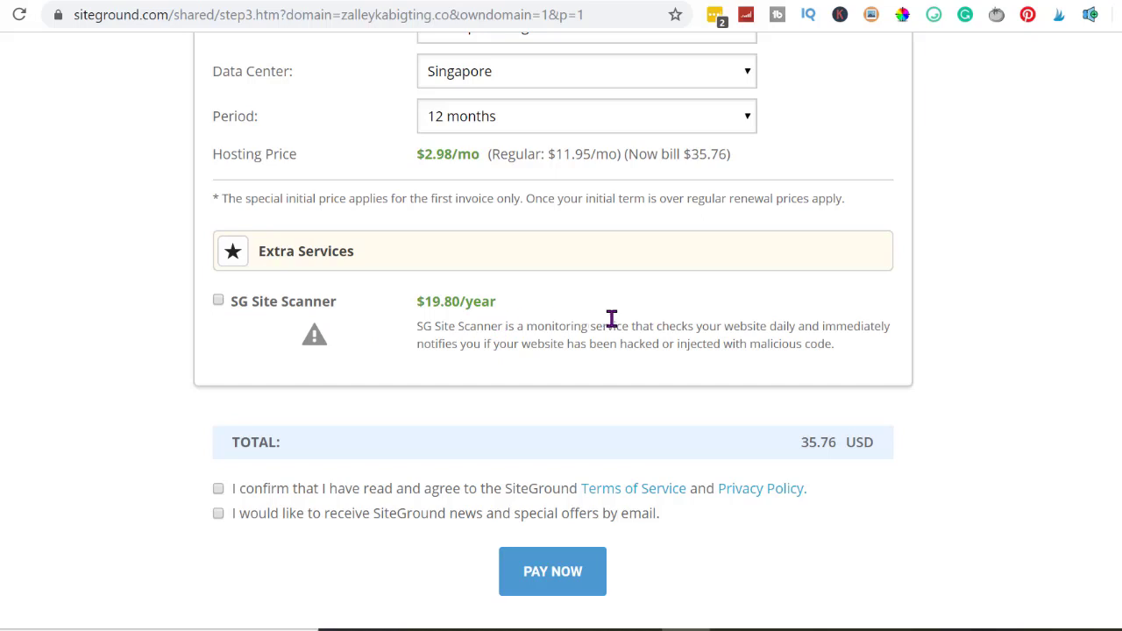
scroll(612, 319, "down", 1)
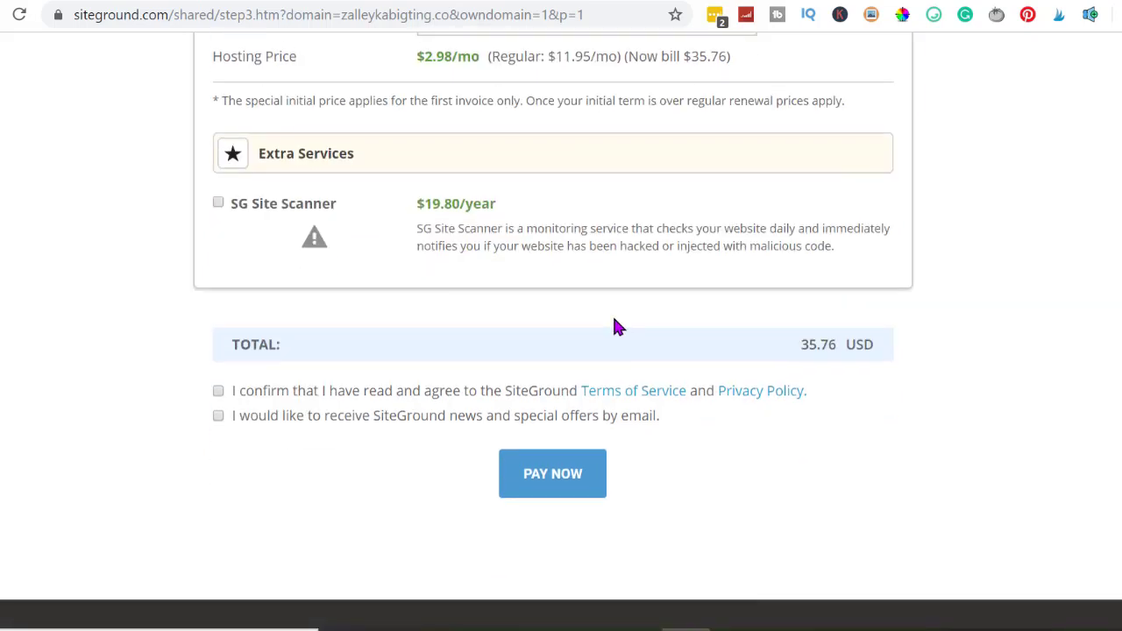
left_click(218, 392)
Step: Leave the SiteGround news checkbox unticked and pay the 35.76 USD hosting order
left_click(218, 417)
left_click(218, 417)
left_click(556, 483)
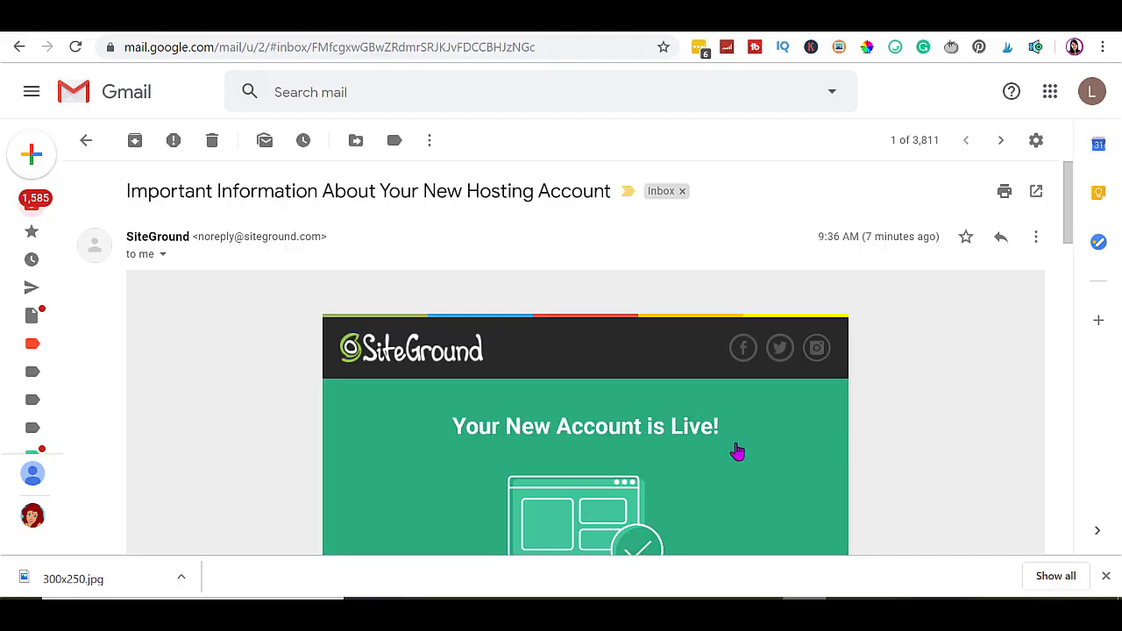
Step: Scroll through the 'Important Information About Your New Hosting Account' email
scroll(737, 451, "down", 1)
scroll(745, 413, "down", 2)
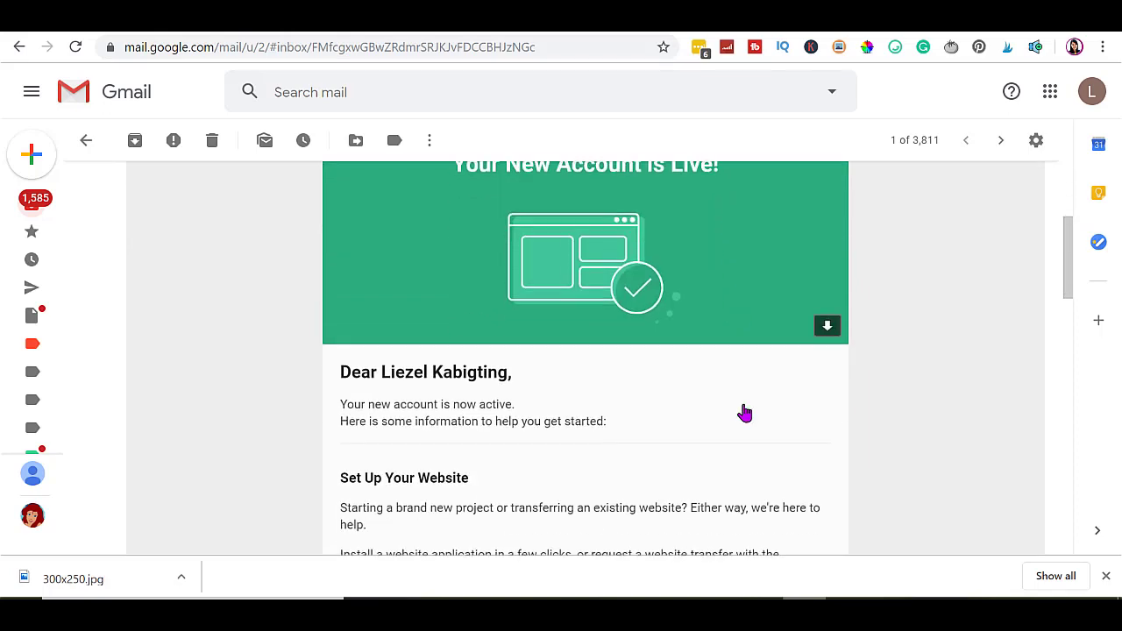
scroll(744, 413, "down", 1)
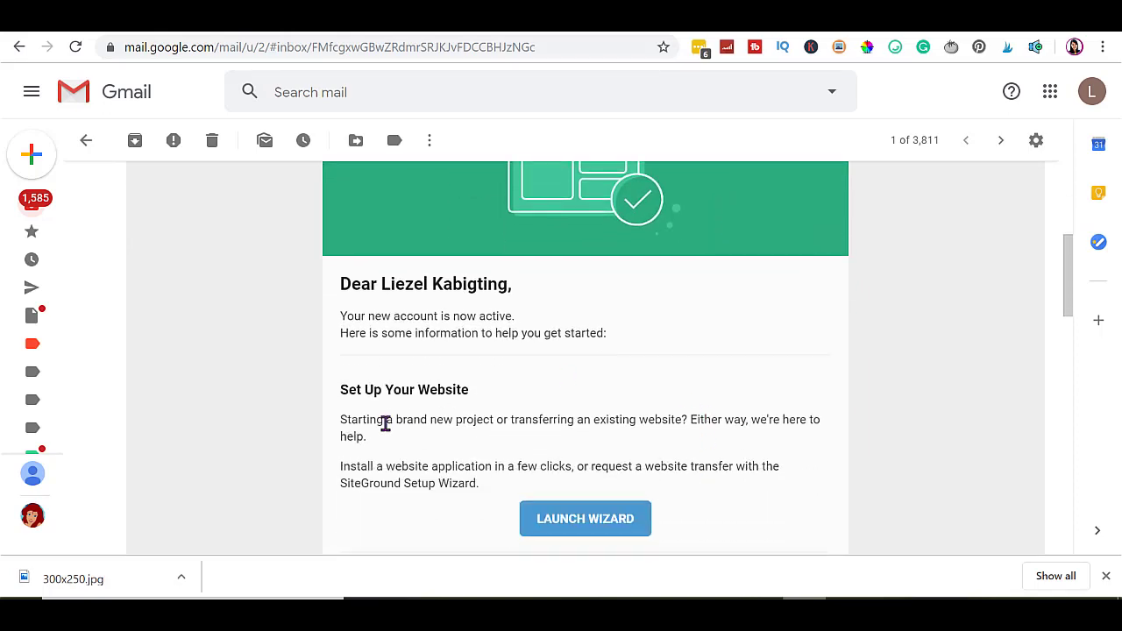
scroll(553, 438, "down", 2)
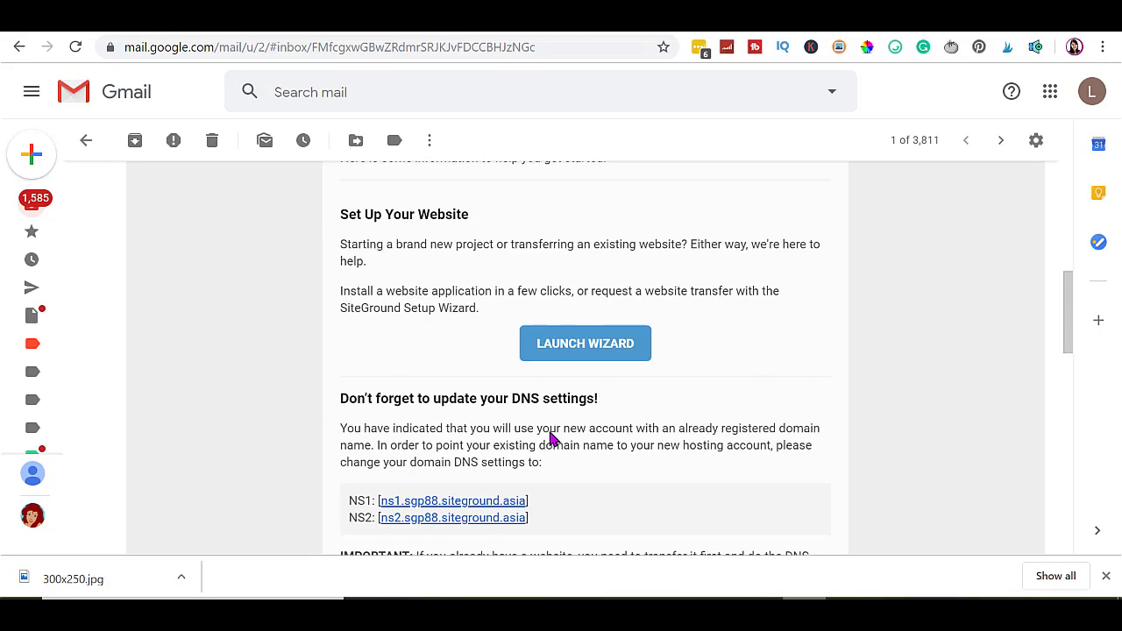
scroll(552, 438, "down", 1)
scroll(551, 439, "up", 2)
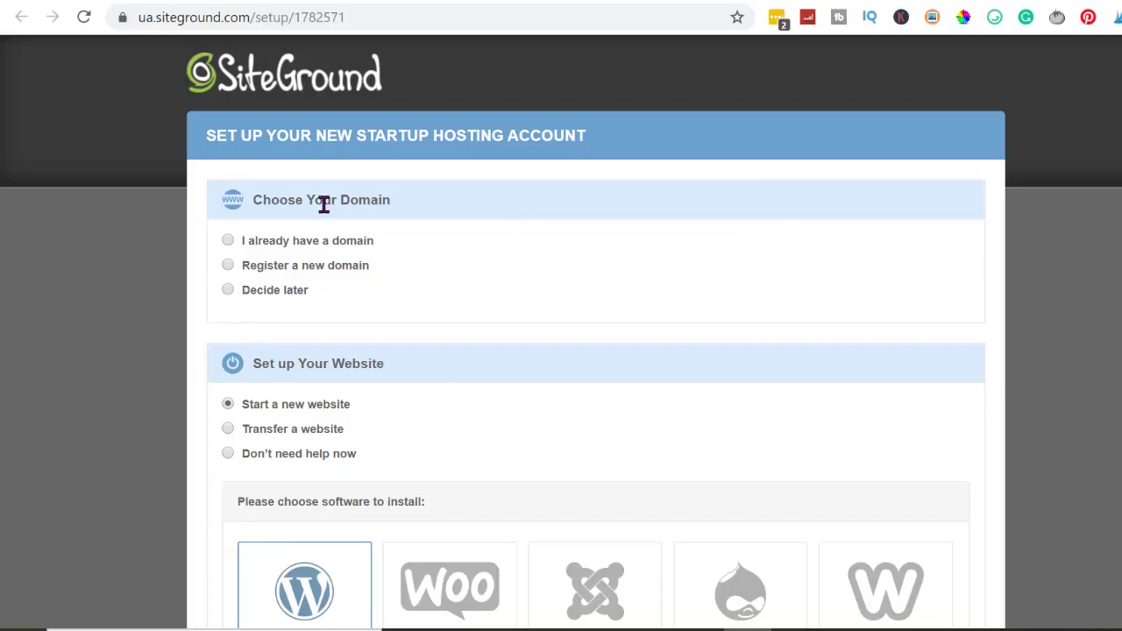
Step: Choose Decide later for the domain, confirm the WordPress login details, accept terms and complete setup
left_click(228, 290)
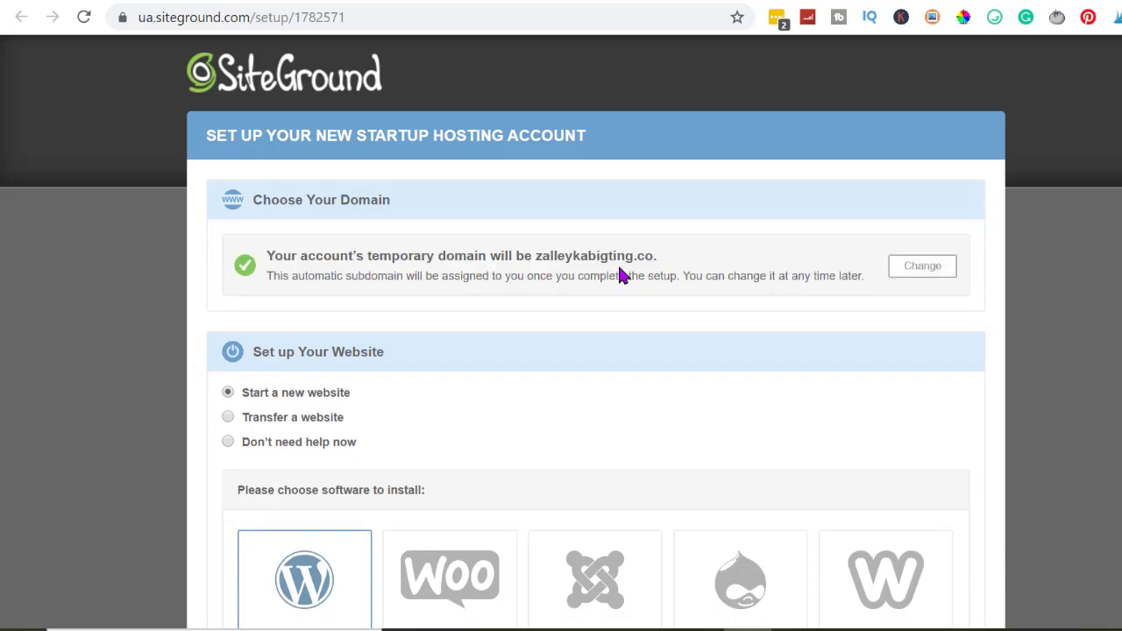
scroll(82, 445, "down", 3)
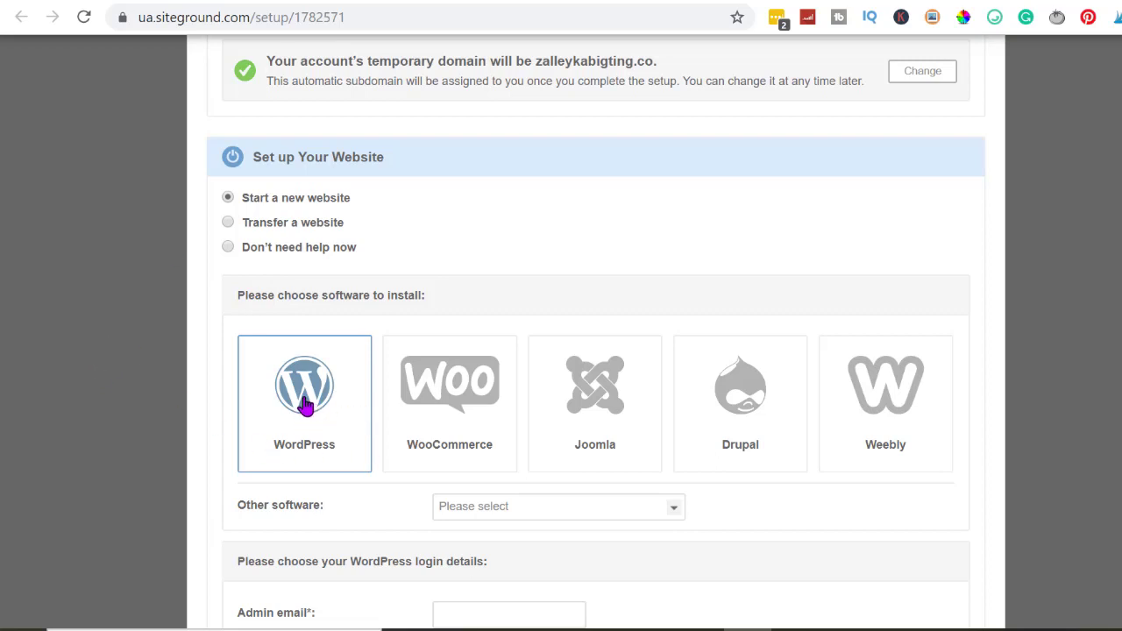
scroll(587, 261, "down", 3)
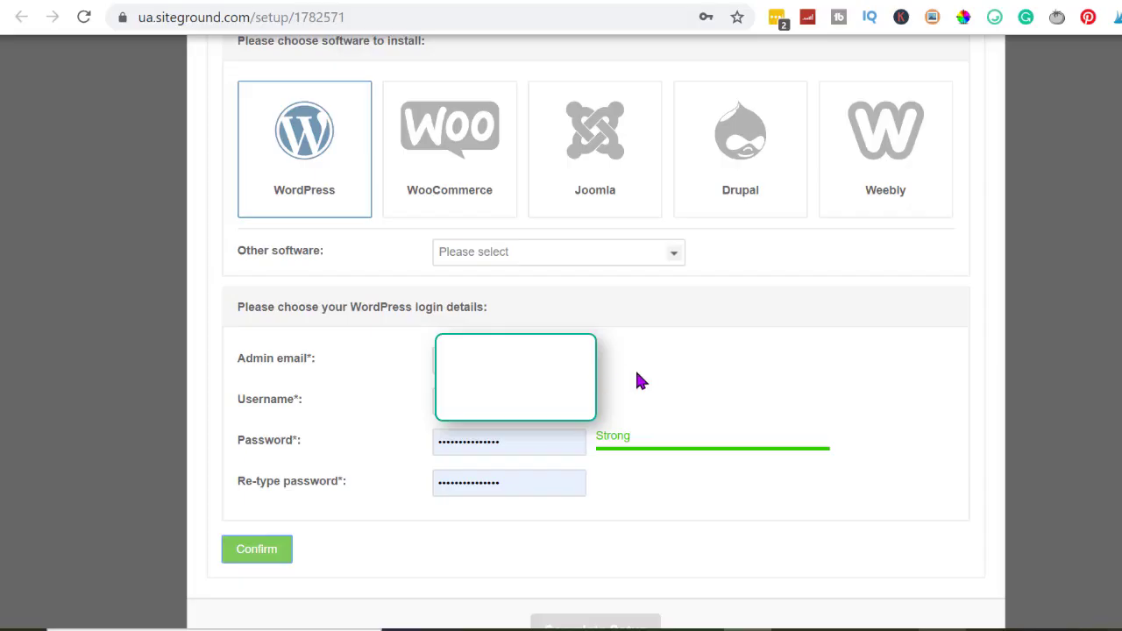
left_click(261, 557)
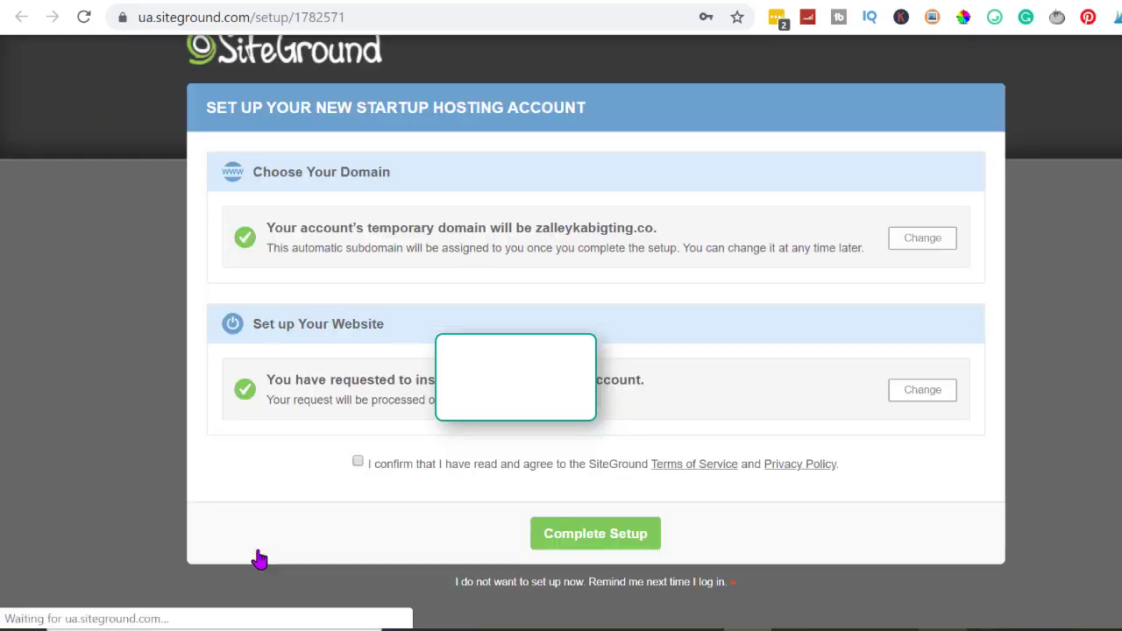
left_click(358, 462)
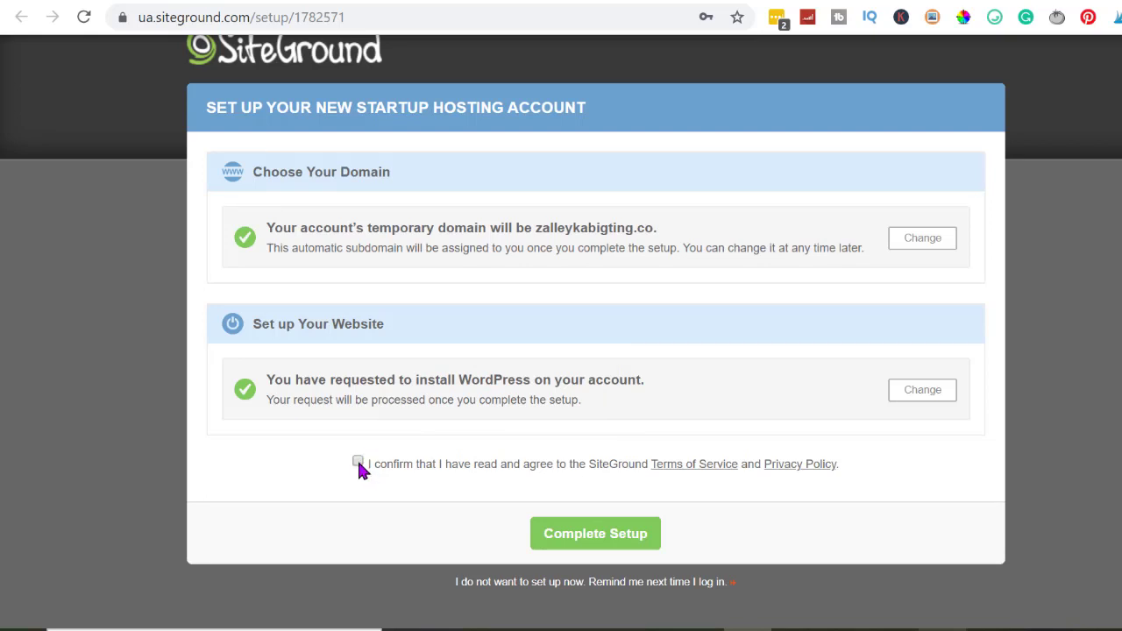
left_click(611, 539)
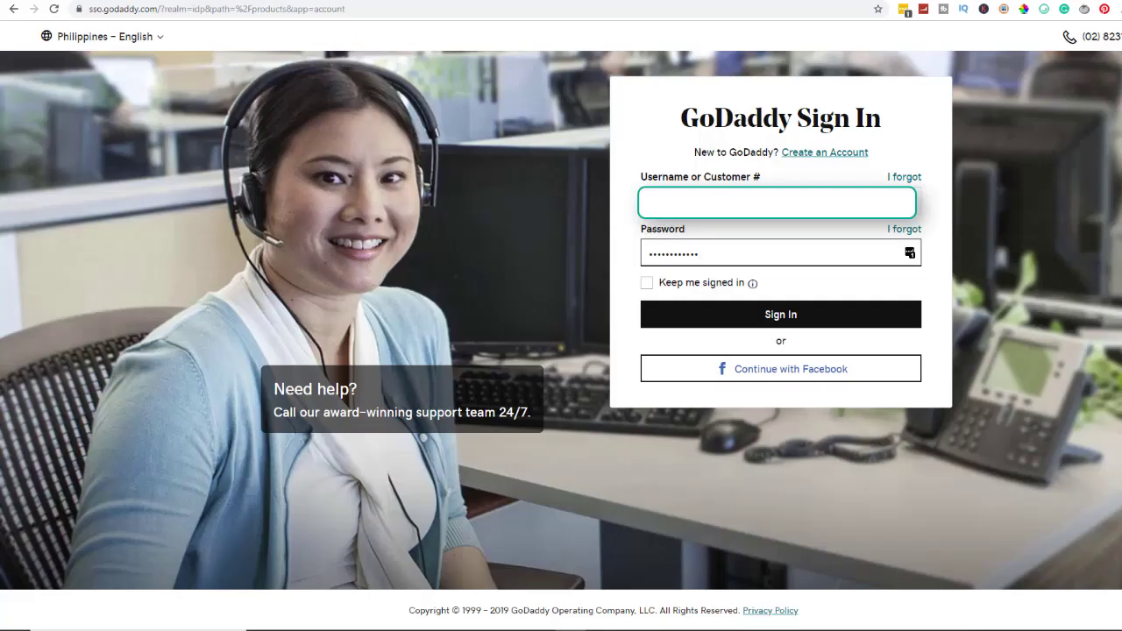
Step: Sign in to GoDaddy and manage the zalleykabigting.co domain
left_click(785, 325)
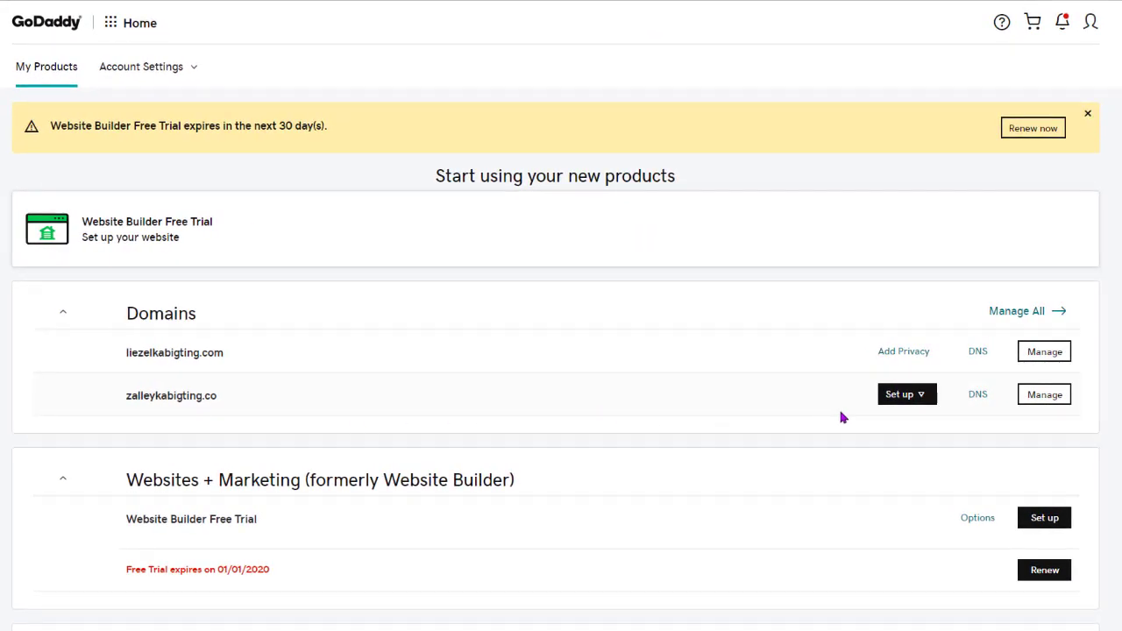
left_click(1046, 396)
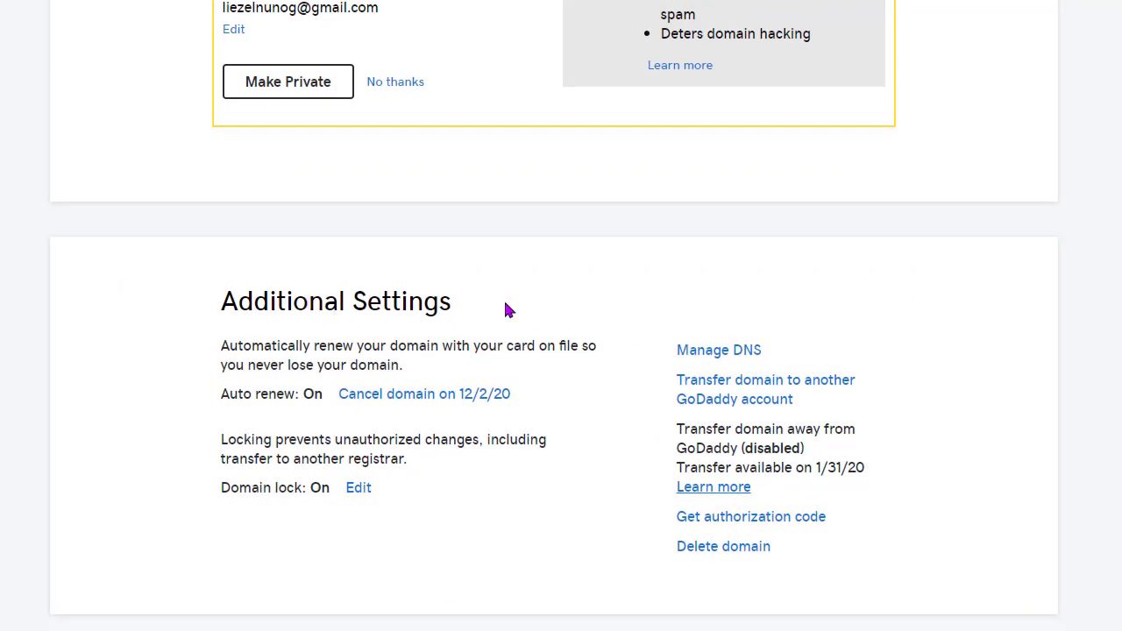
Step: In Manage DNS, switch zalleykabigting.co to custom nameservers
left_click(732, 351)
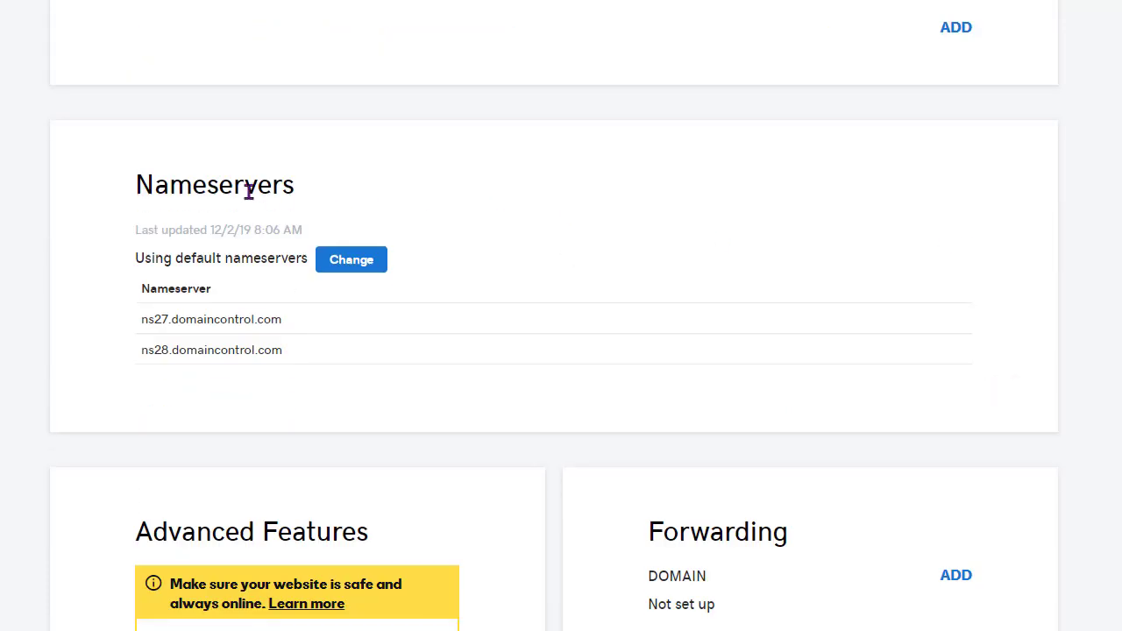
left_click(354, 269)
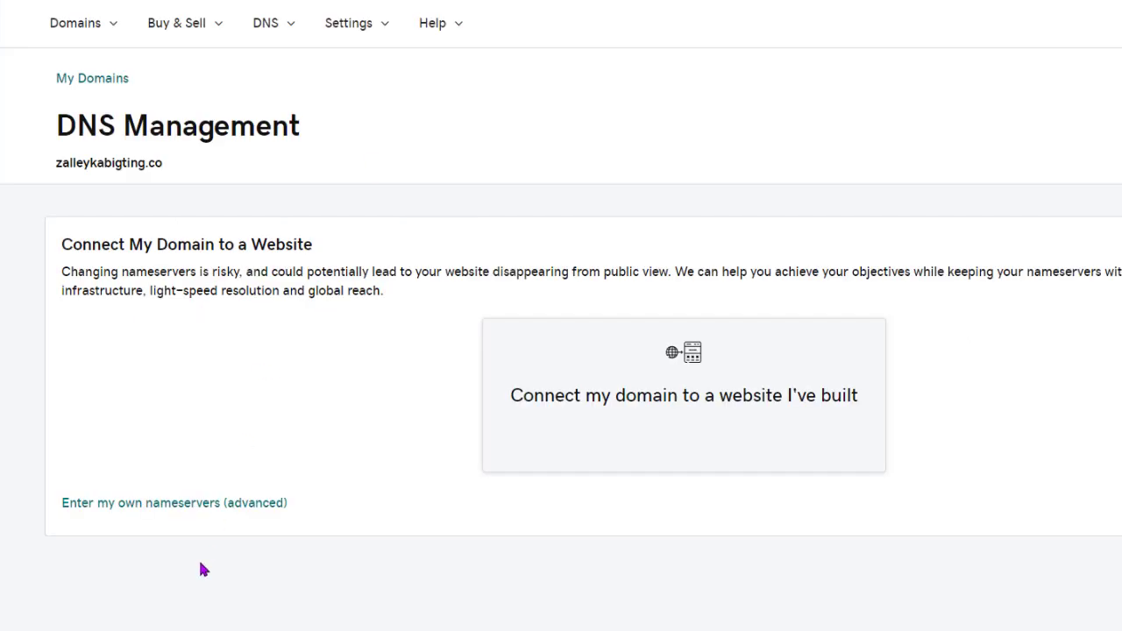
left_click(178, 507)
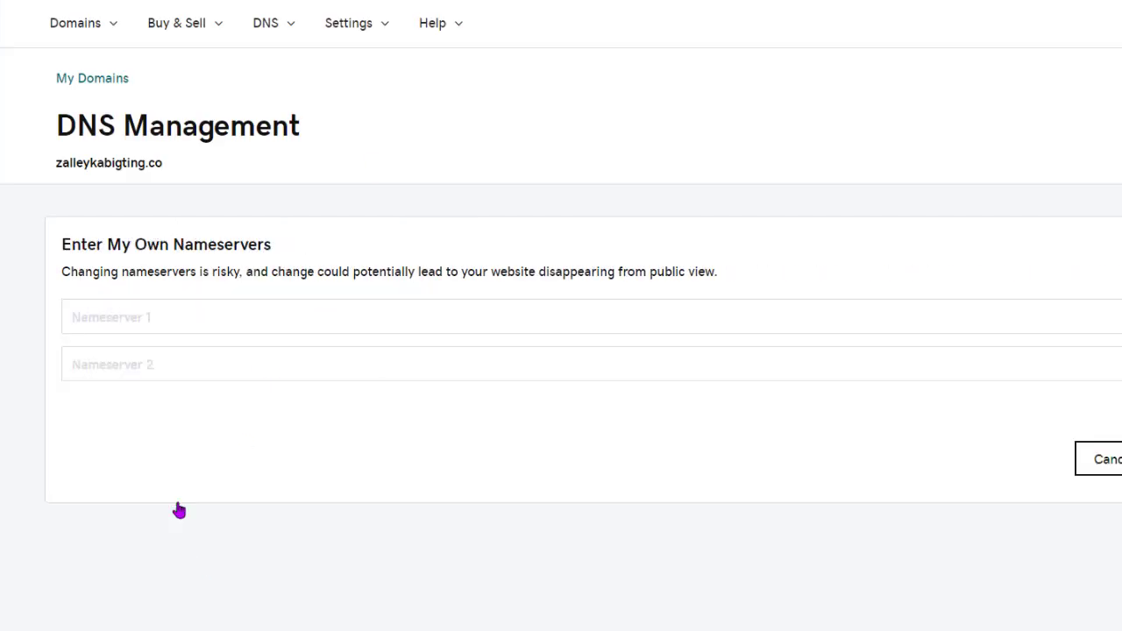
left_click(132, 326)
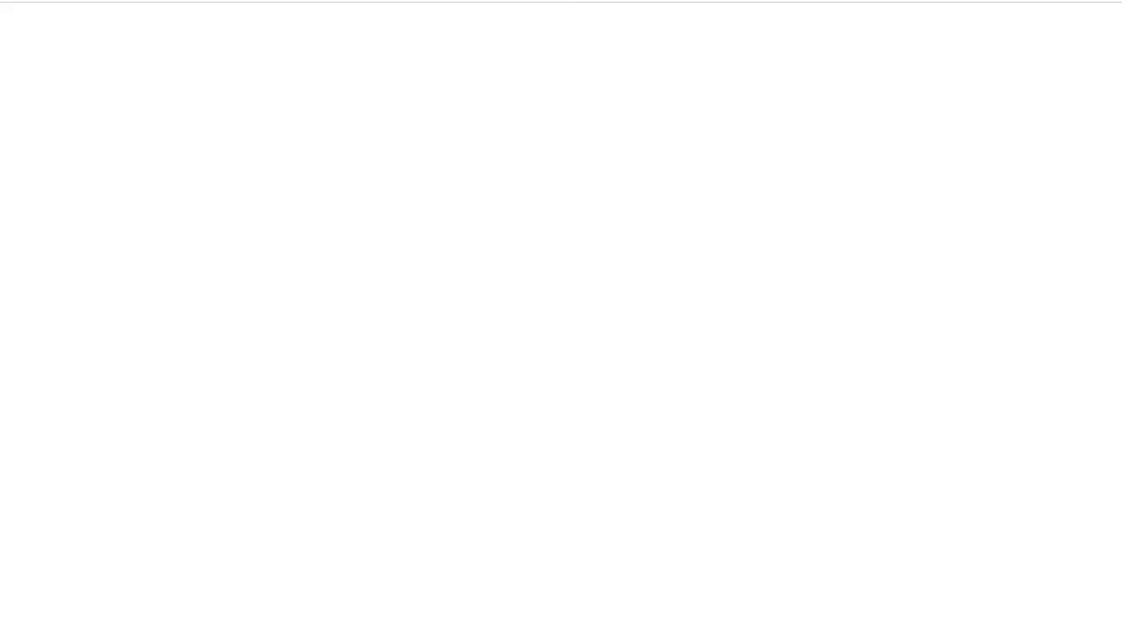
Step: Paste ns1.sgp88.siteground.asia from the SiteGround email as Nameserver 1, trimming the brackets
scroll(673, 571, "down", 1)
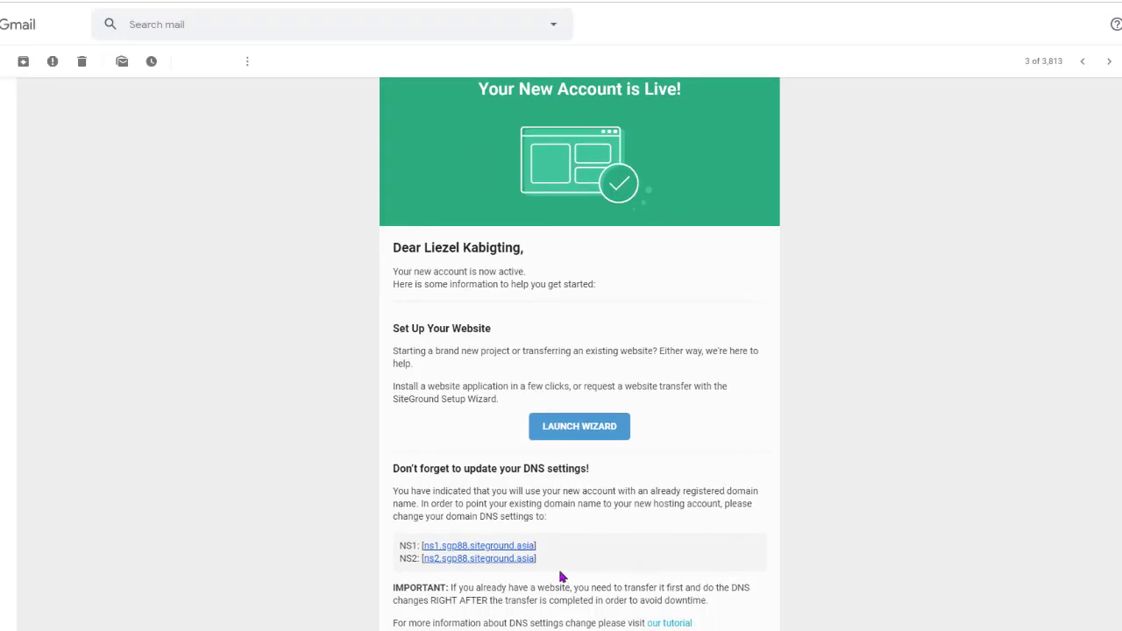
left_click_drag(535, 545, 423, 546)
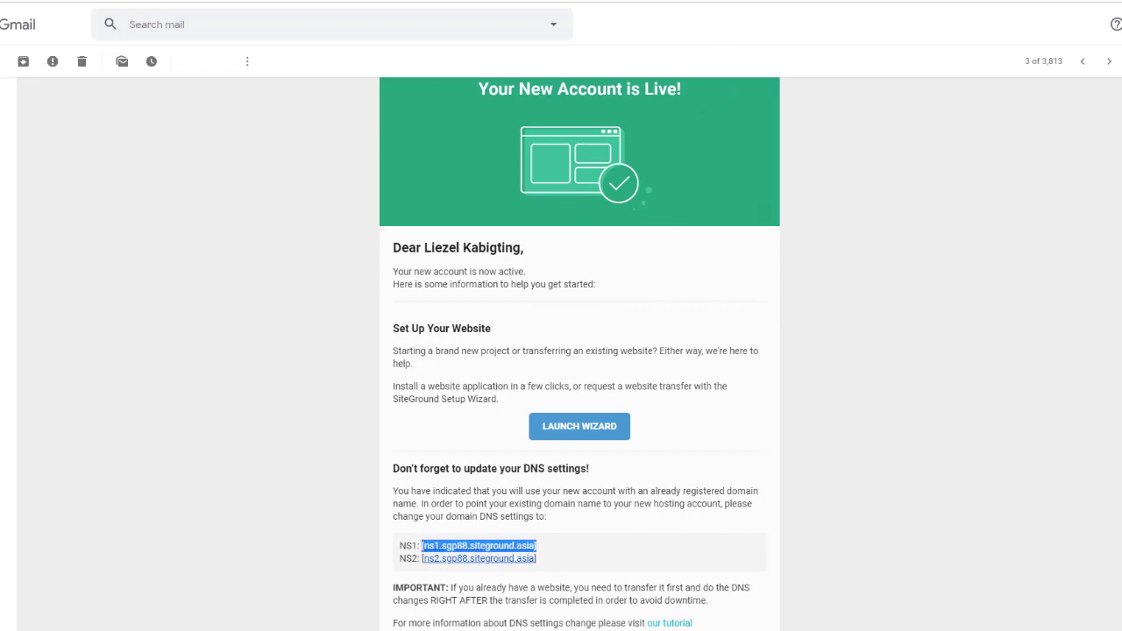
left_click(570, 2)
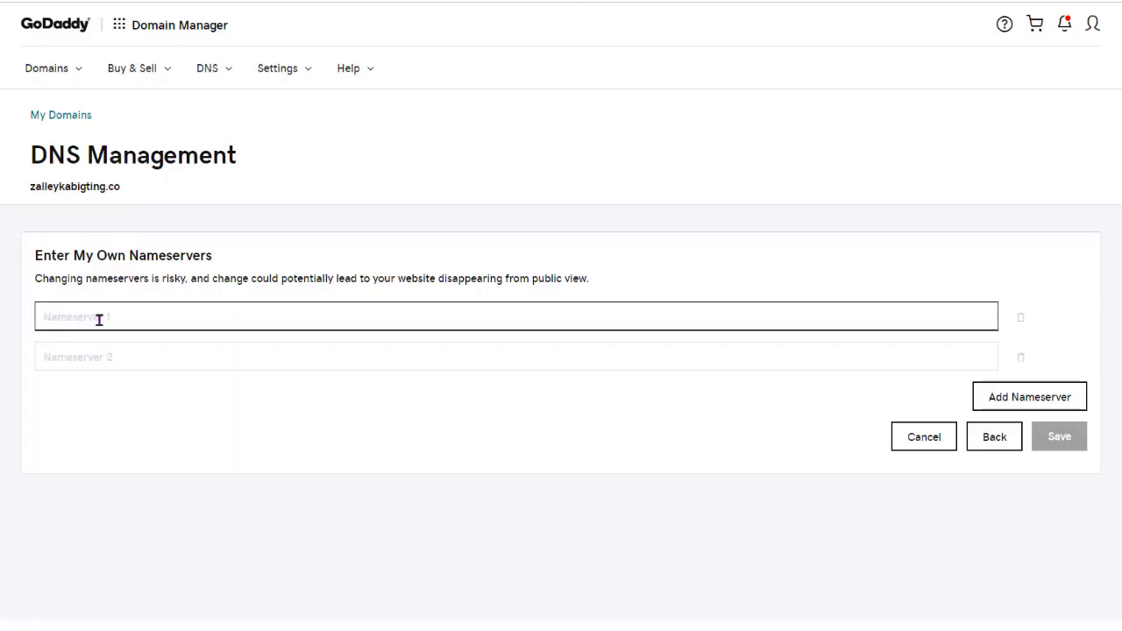
type("[ns1.sgp88.siteground.asia]")
key("BackSpace")
left_click(44, 318)
key("BackSpace")
left_click(84, 361)
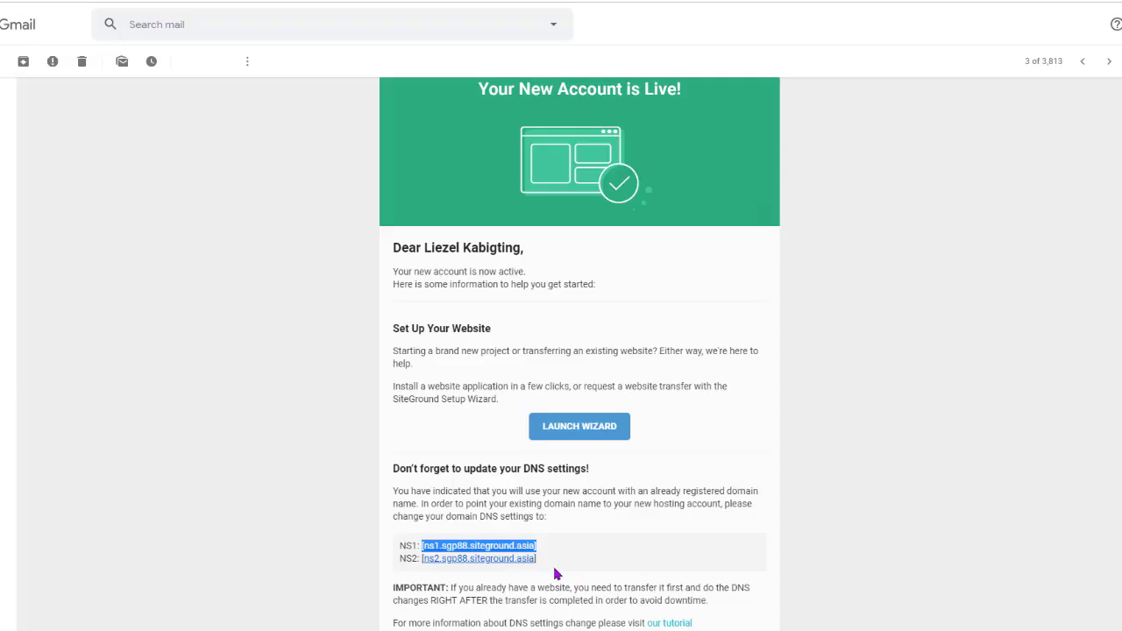
Step: Enter ns2.sgp88.siteground.asia as Nameserver 2 and save the nameservers
left_click_drag(536, 558, 423, 566)
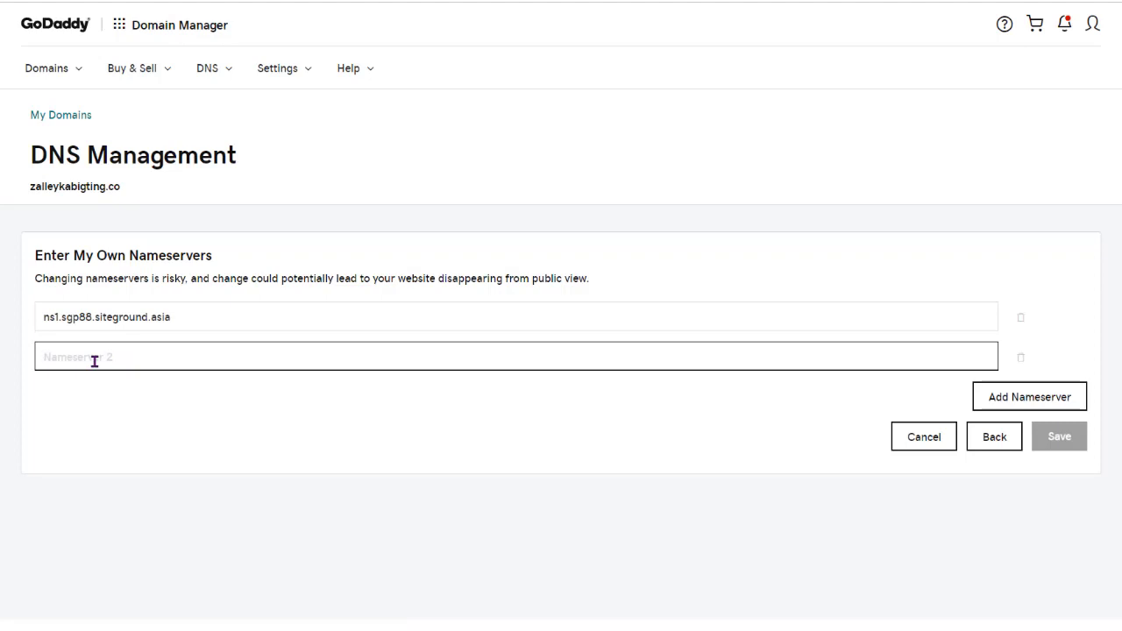
type("ns2.sgp88.siteground.asia")
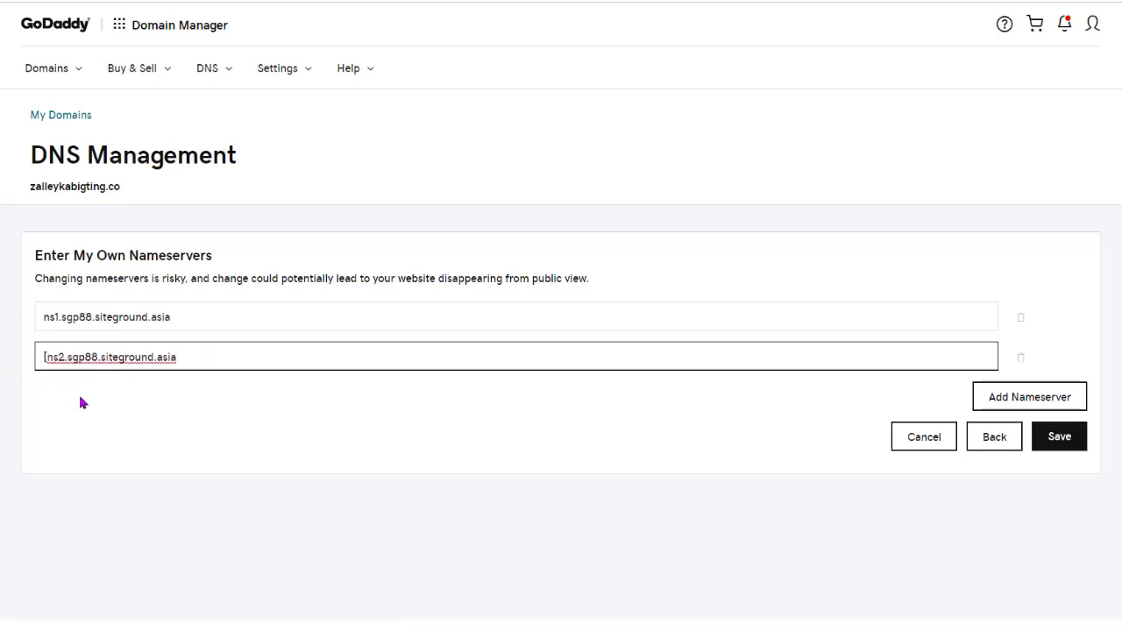
left_click(692, 336)
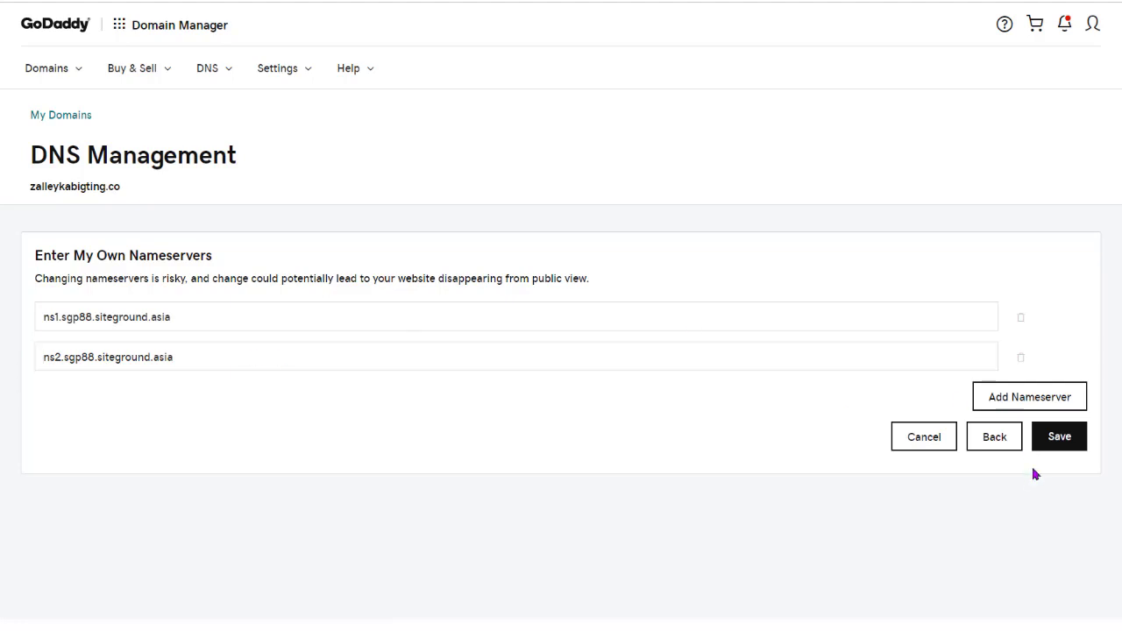
left_click(1068, 442)
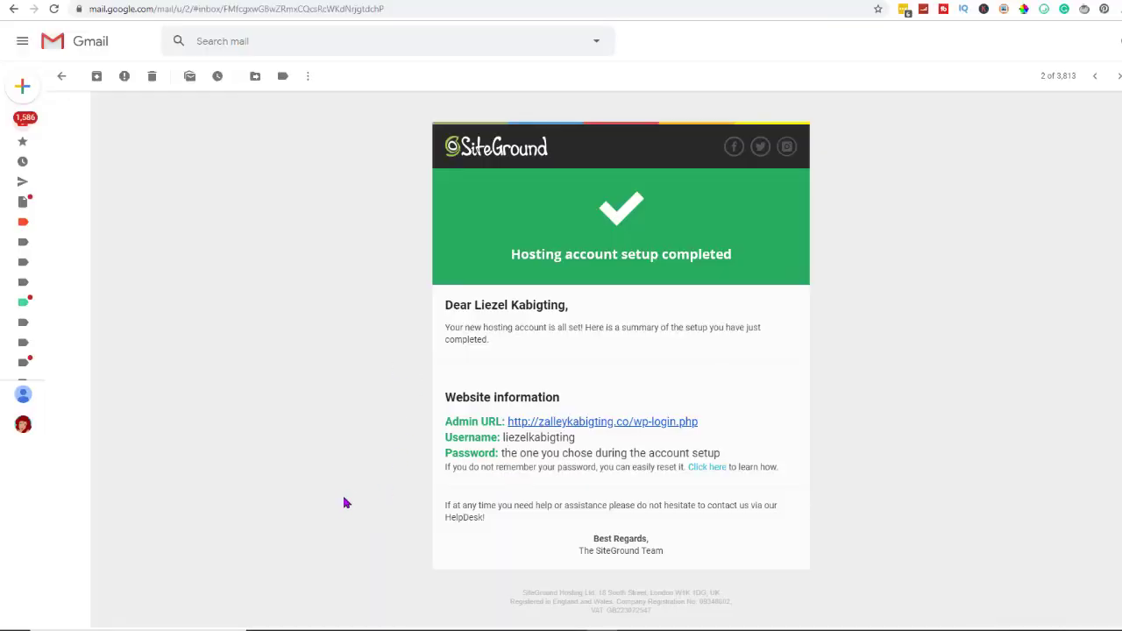
Step: Bookmark the WordPress login page and load zalleykabigting.co/wp-admin
left_click(605, 421)
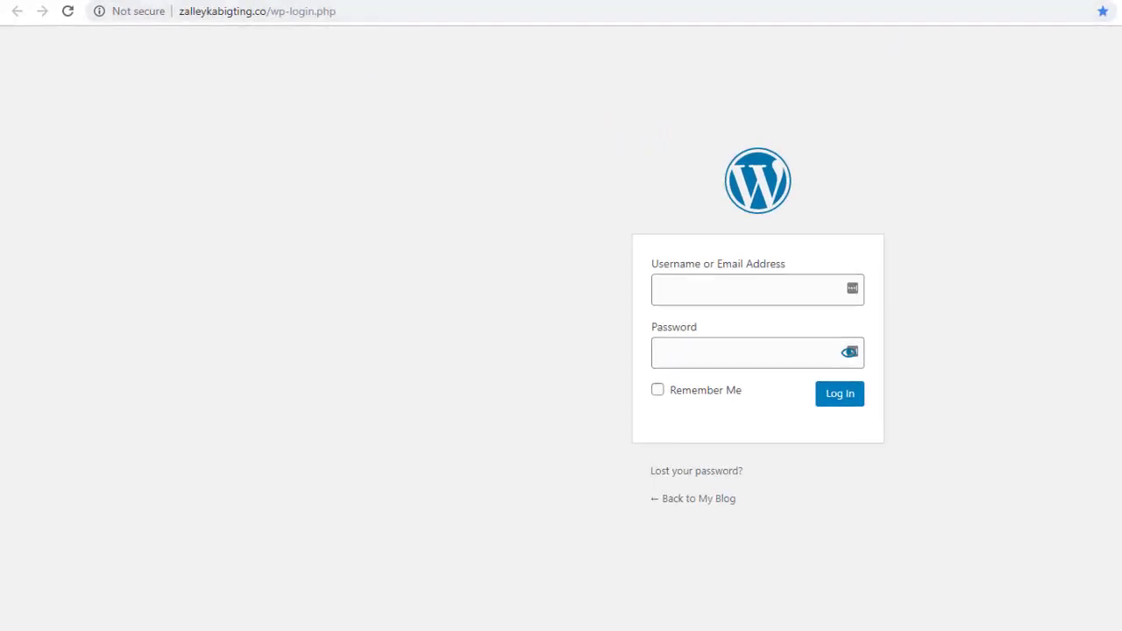
left_click(1104, 13)
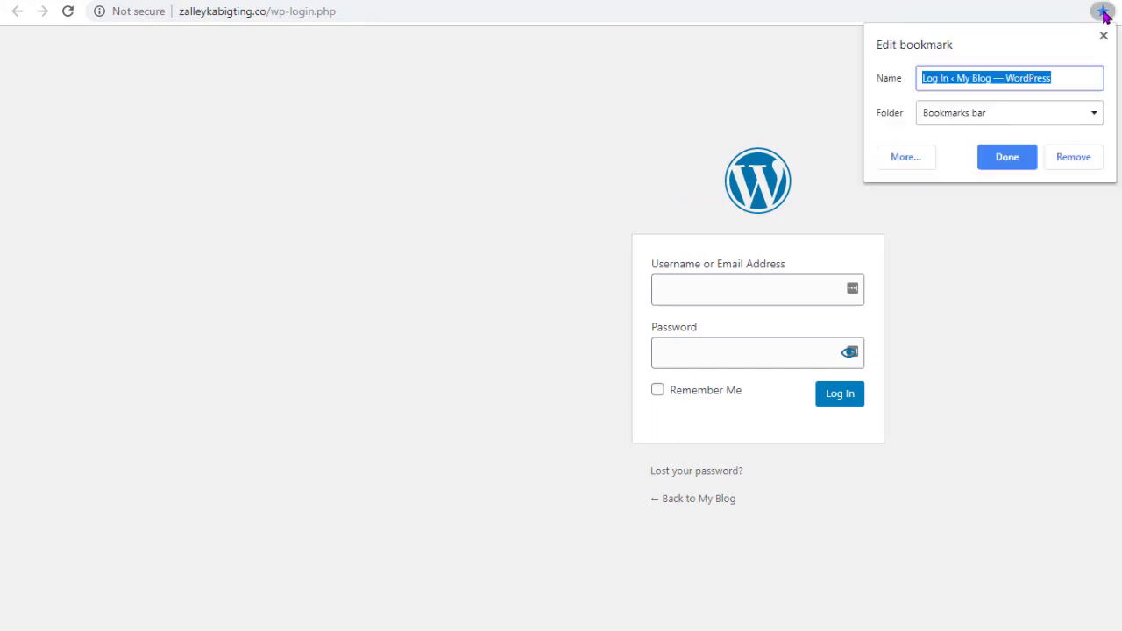
left_click(1007, 157)
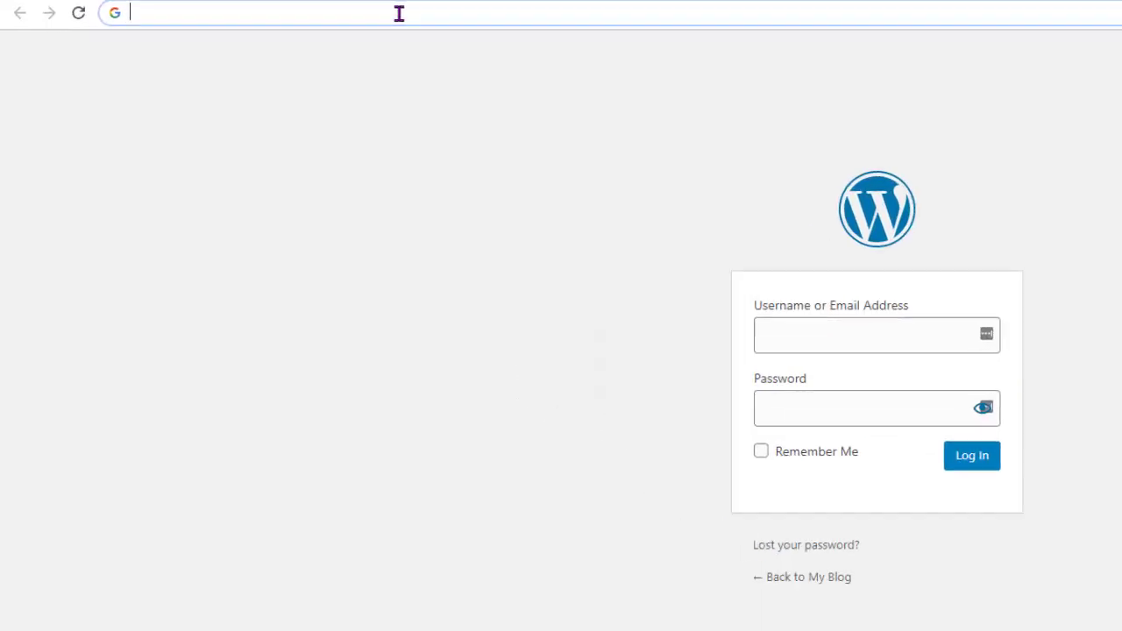
type("za")
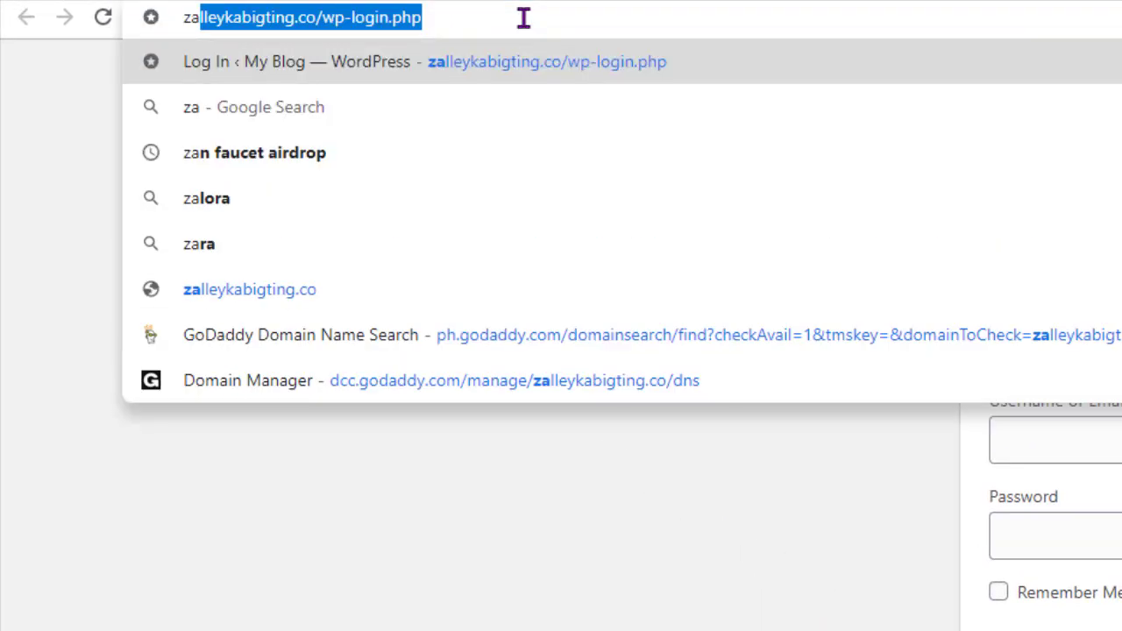
type("lleyk")
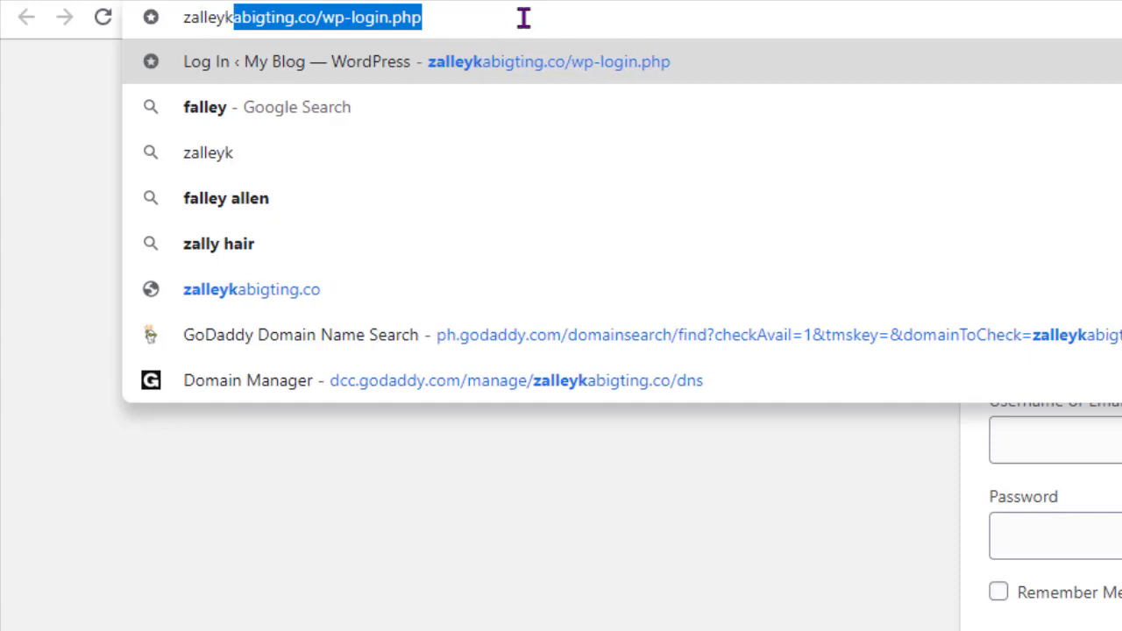
type("abigting.co")
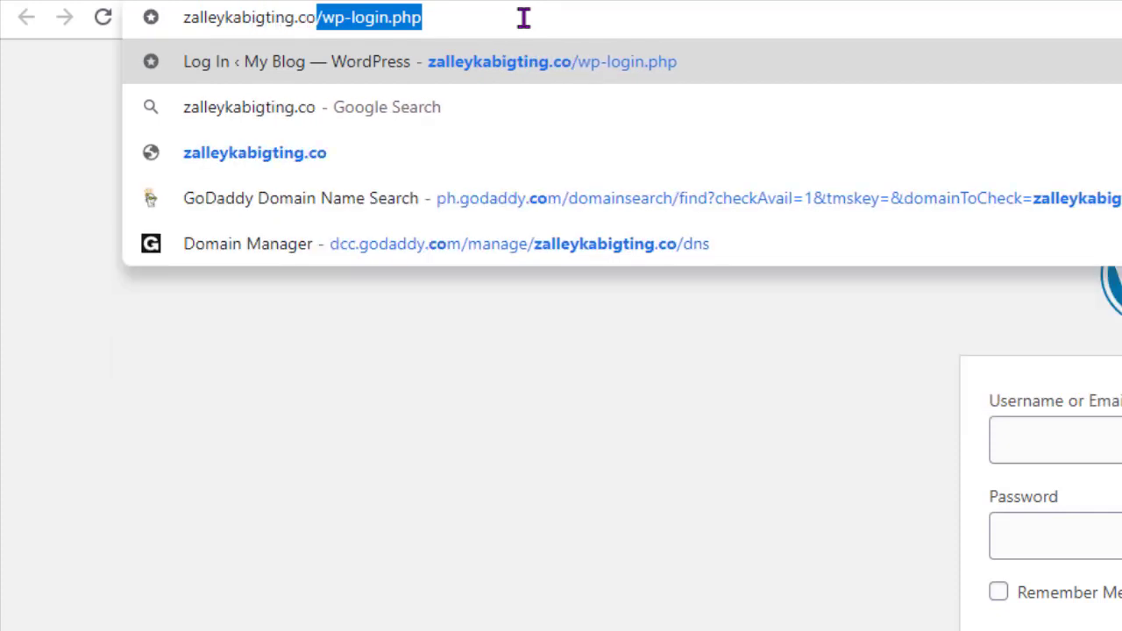
type("/w")
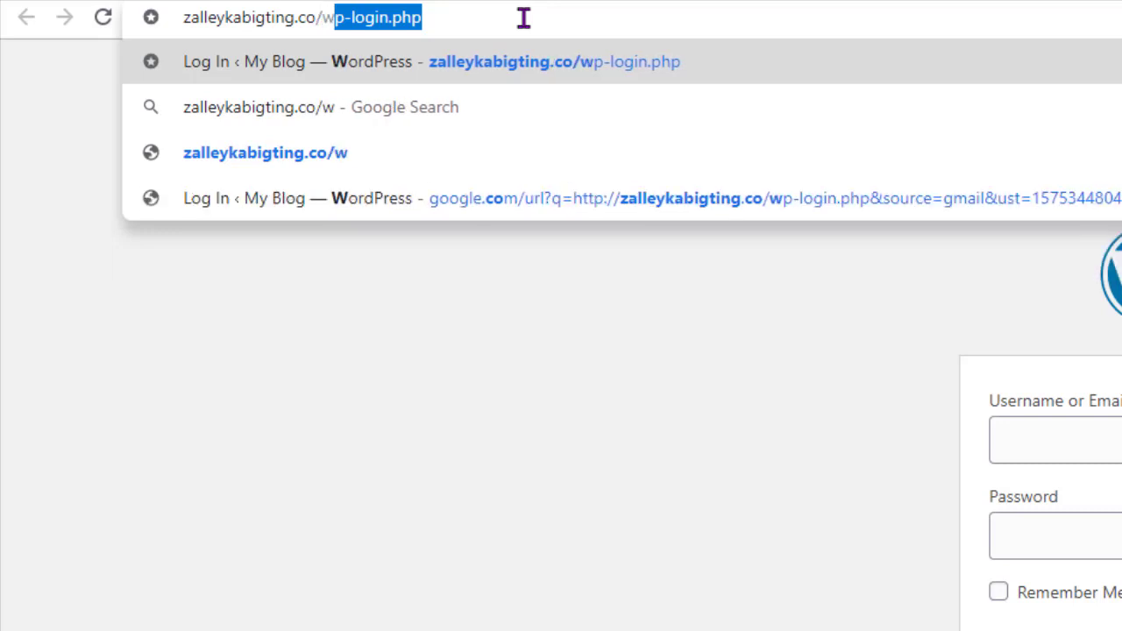
type("p-admin")
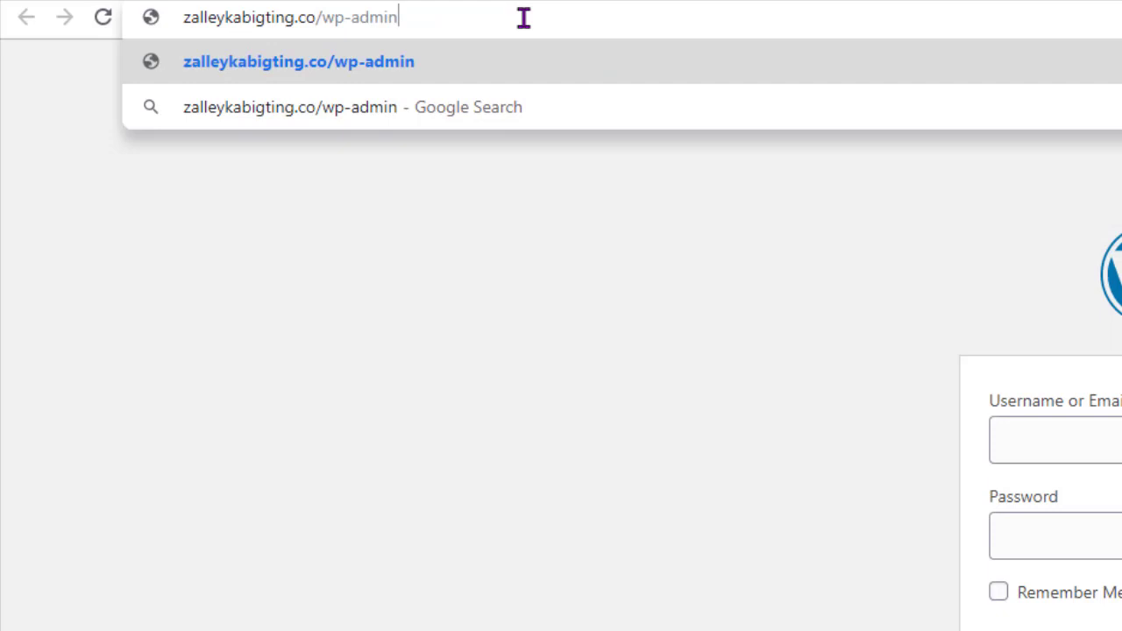
key("Return")
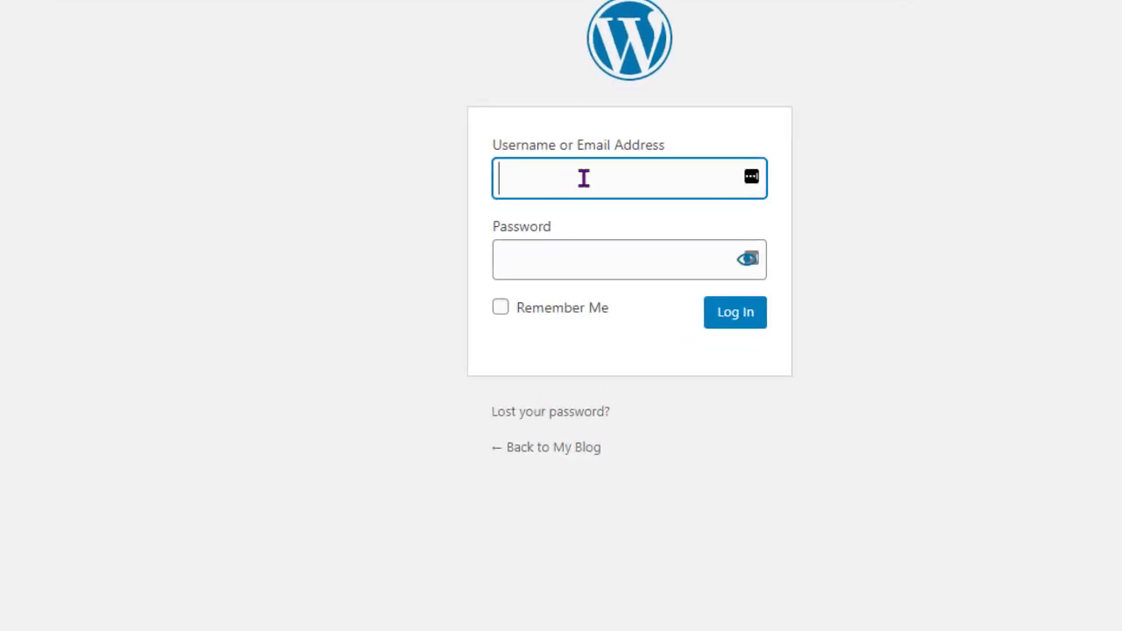
Step: Log in, start the setup wizard, and choose the Magazine News Site design with Elementor
left_click(536, 261)
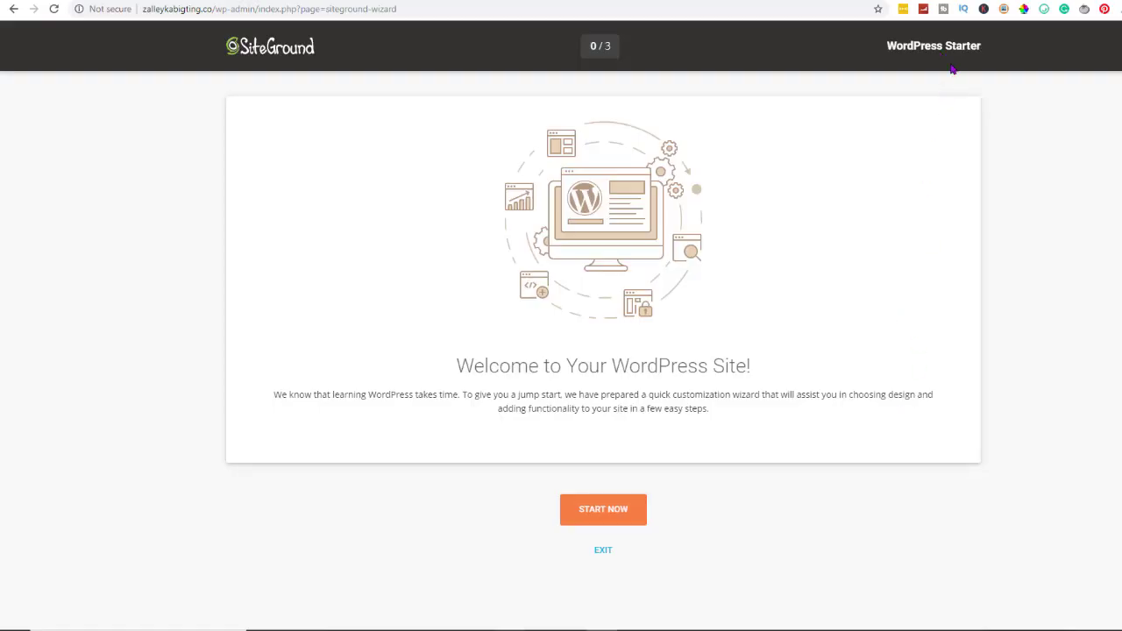
left_click(603, 516)
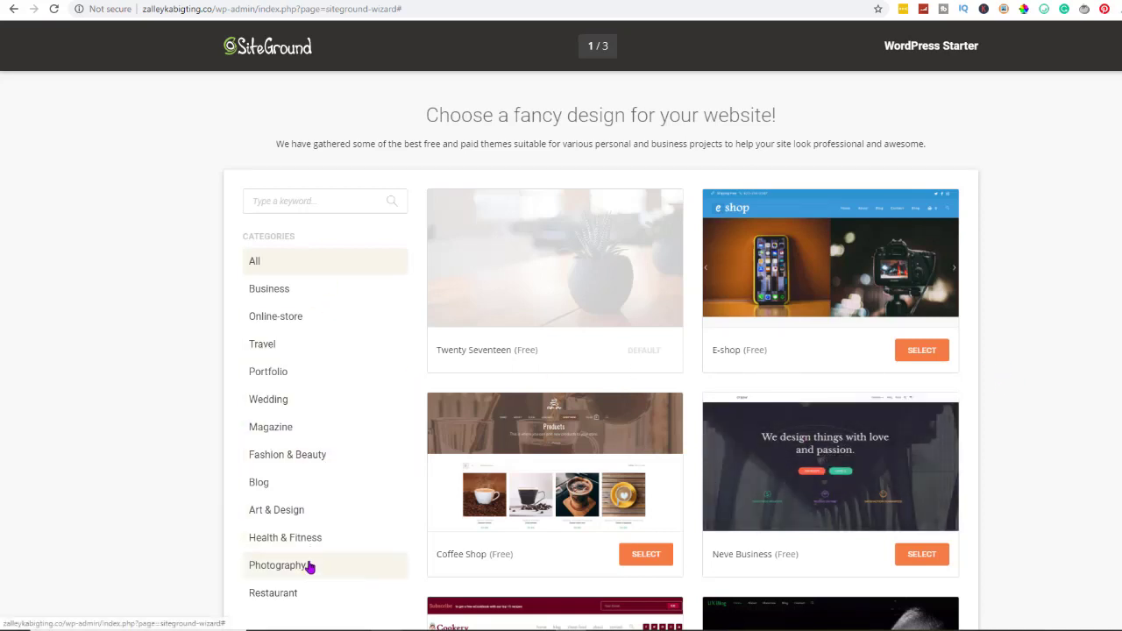
left_click(271, 427)
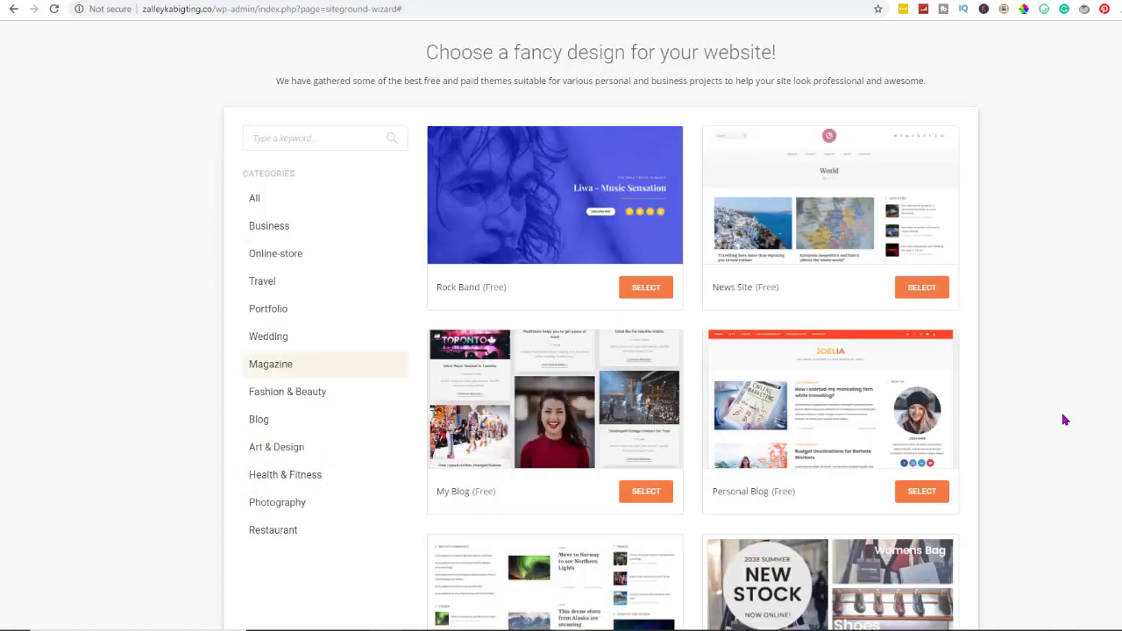
left_click(922, 290)
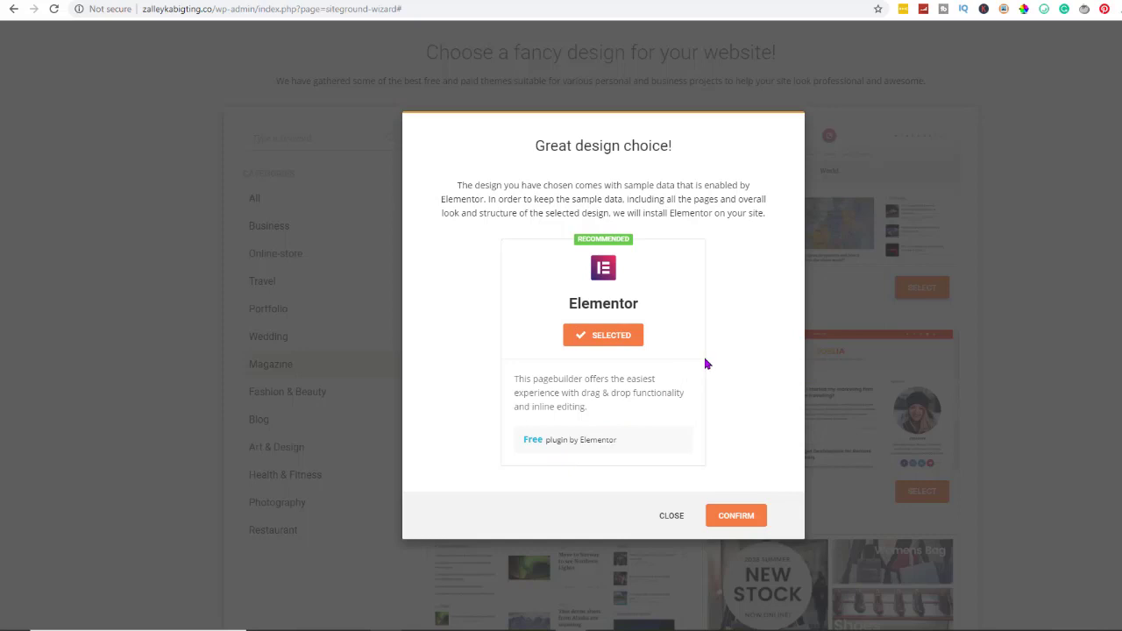
left_click(735, 517)
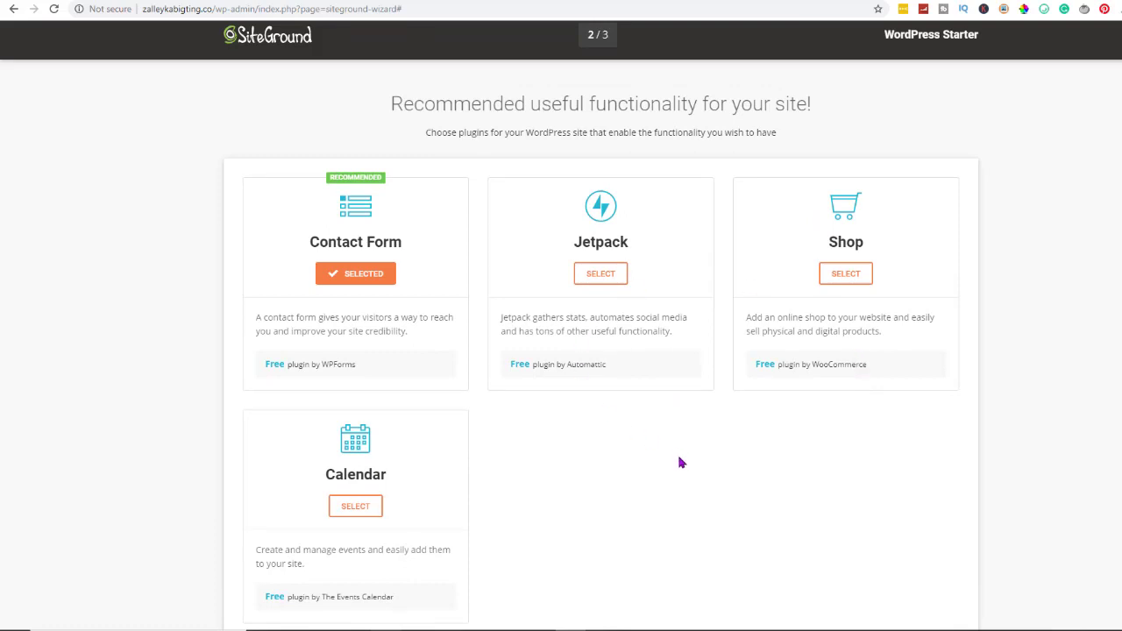
Step: Skip the Contact Form plugin, complete the installation, and go to the WordPress dashboard
scroll(677, 452, "down", 1)
left_click(367, 215)
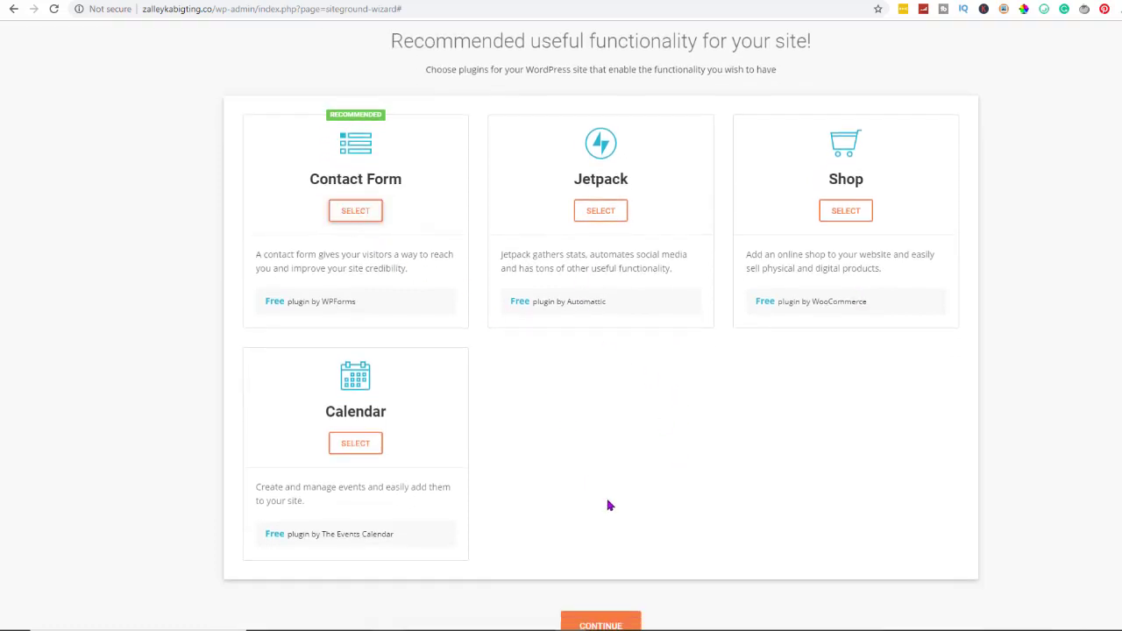
scroll(610, 506, "up", 1)
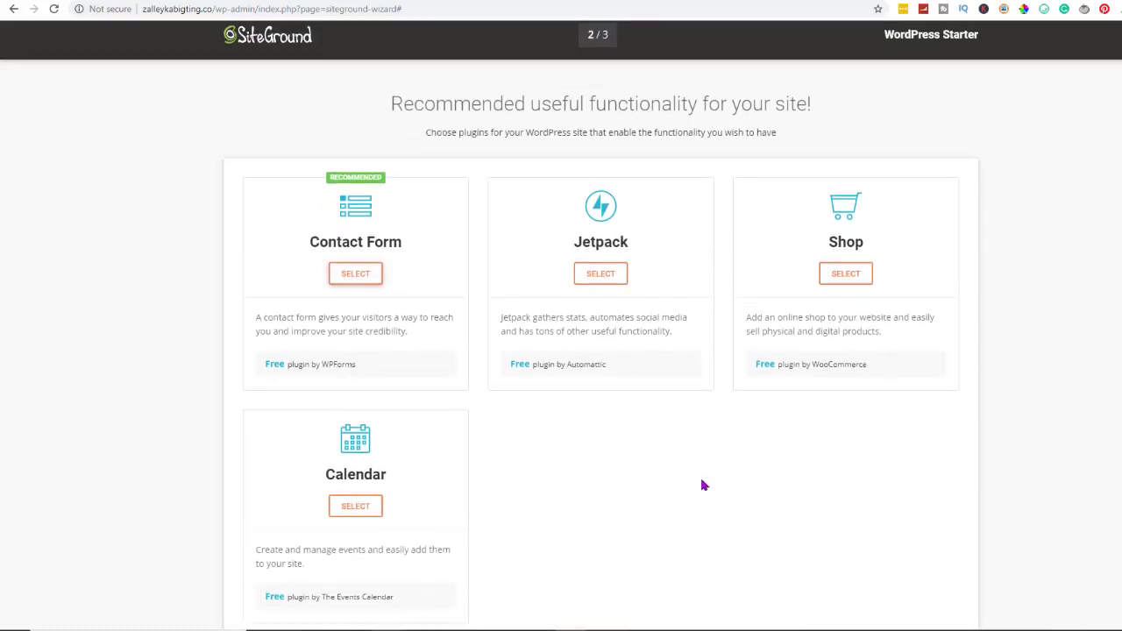
scroll(700, 496, "down", 2)
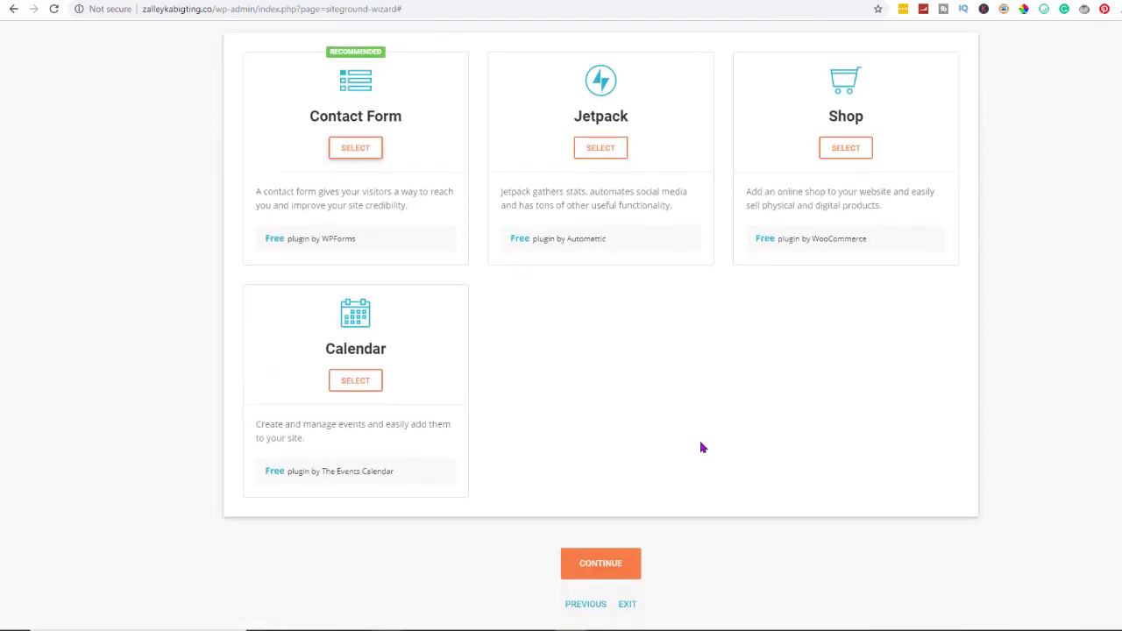
left_click(594, 567)
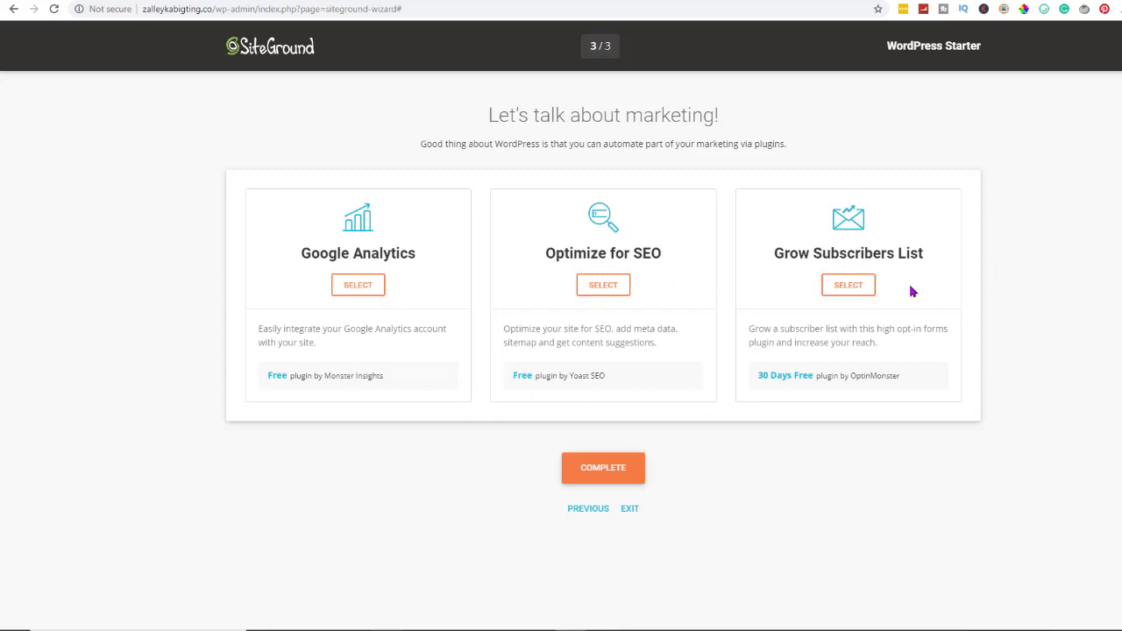
left_click(608, 474)
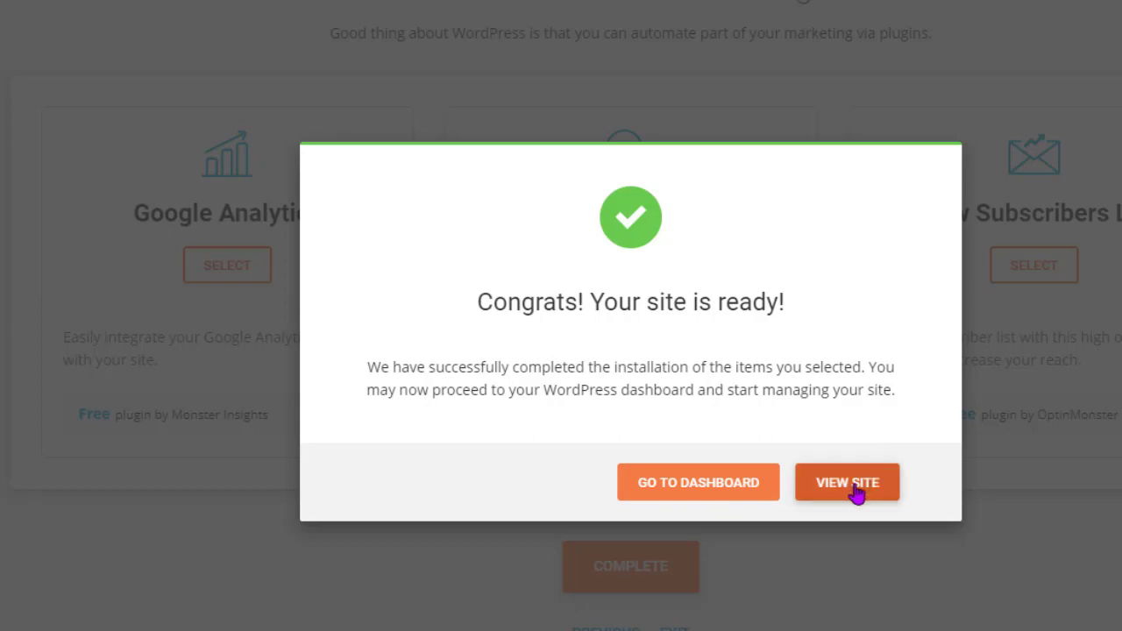
left_click(681, 495)
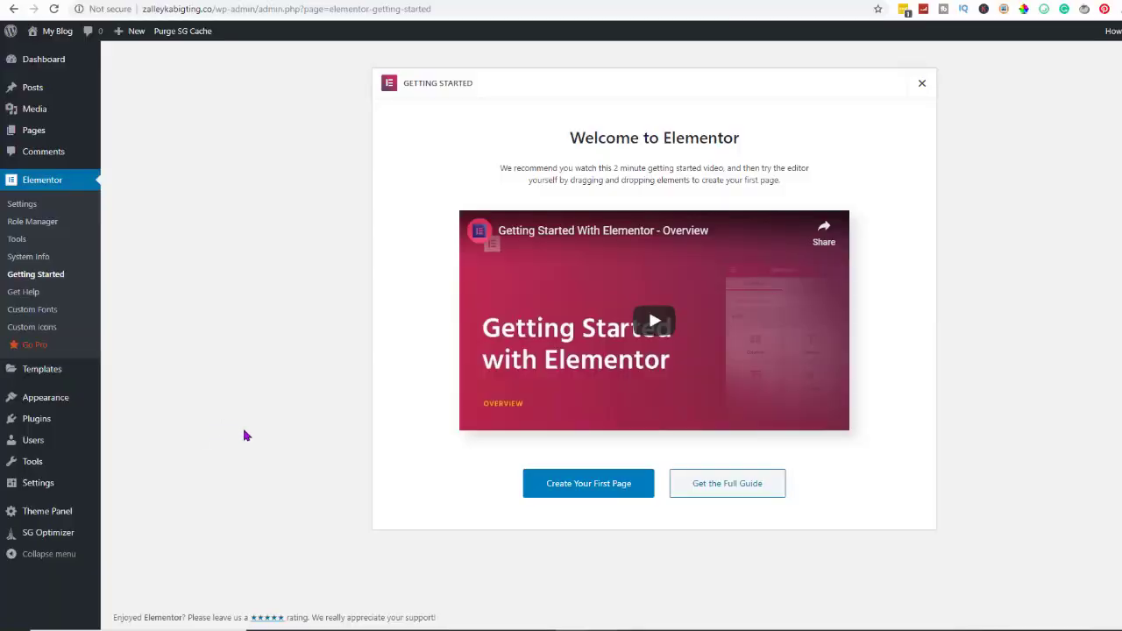
Step: Open Visit Site from the My Blog admin-bar menu in a new browser tab
mouse_move(48, 68)
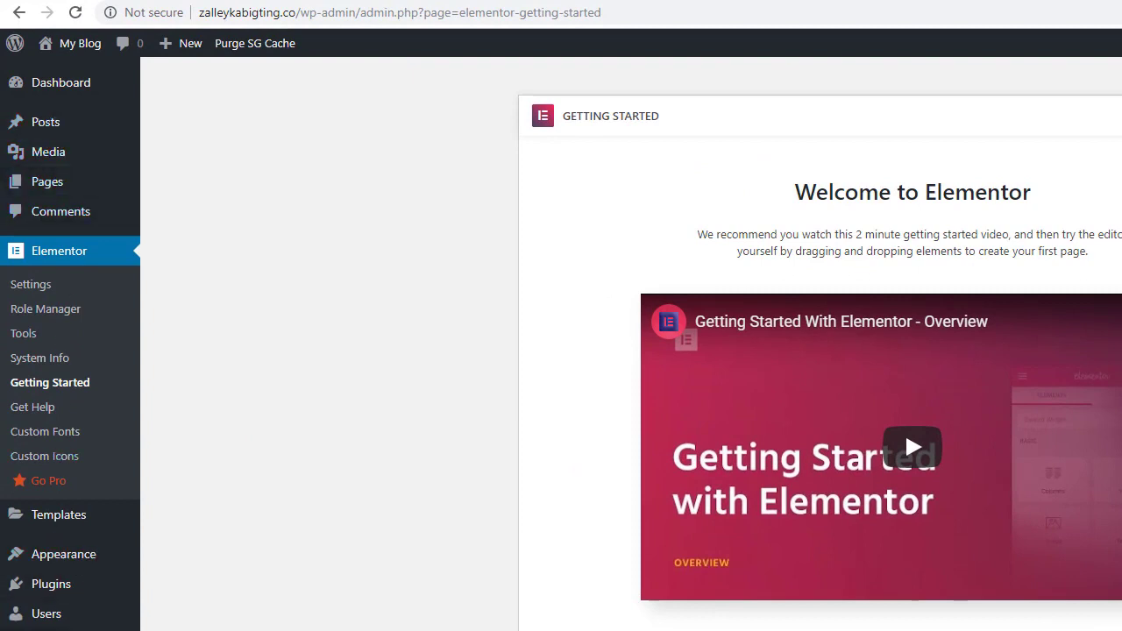
mouse_move(48, 87)
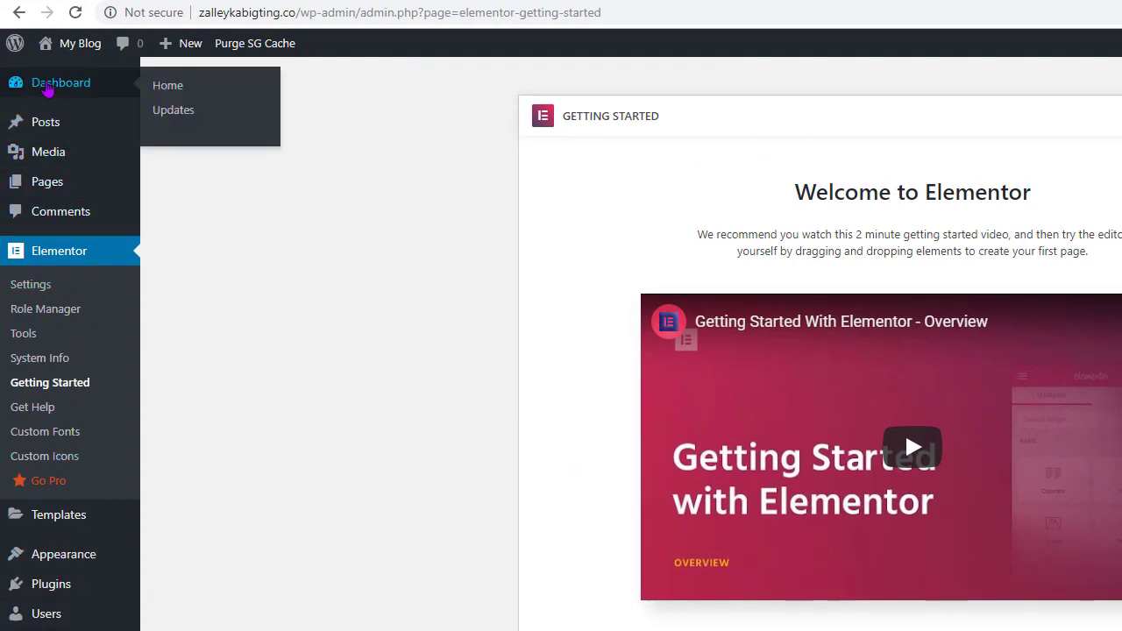
mouse_move(15, 46)
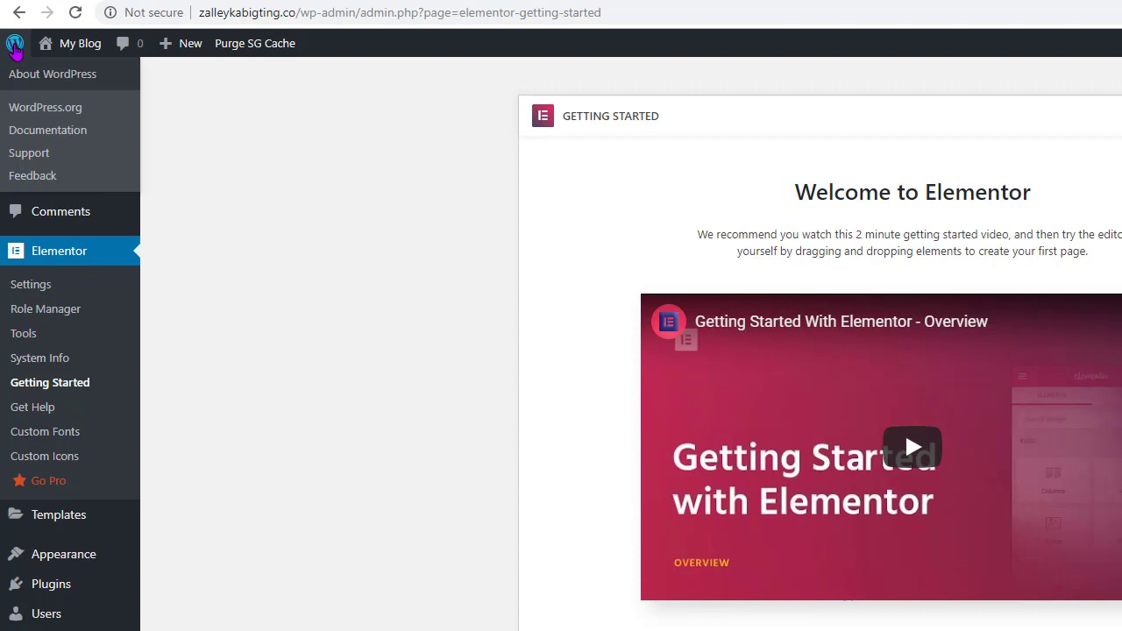
mouse_move(68, 48)
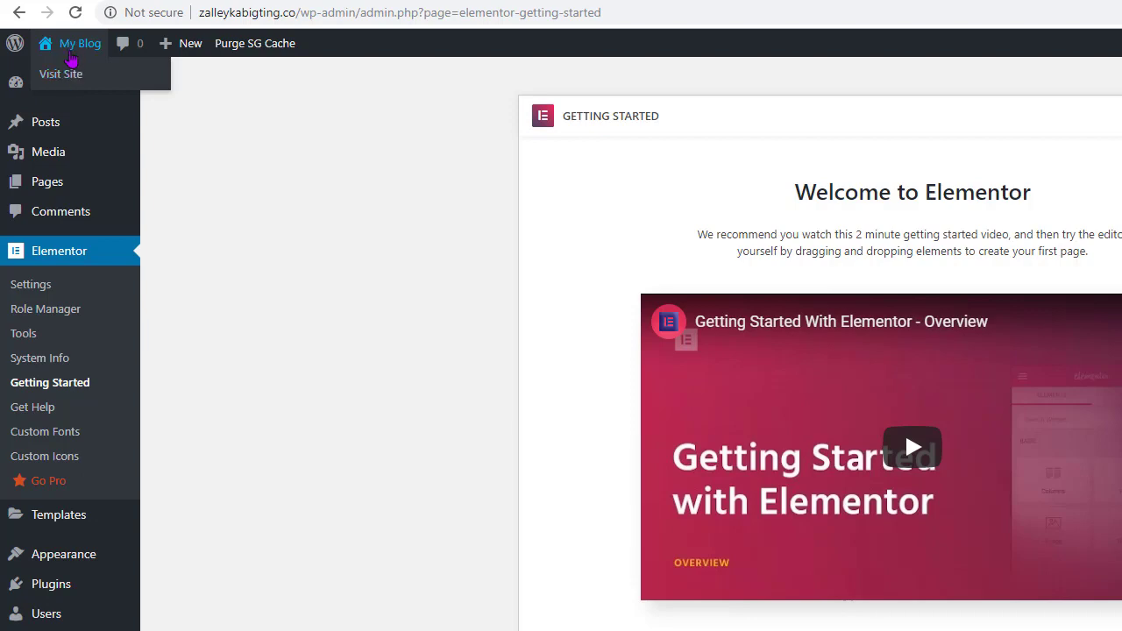
right_click(70, 79)
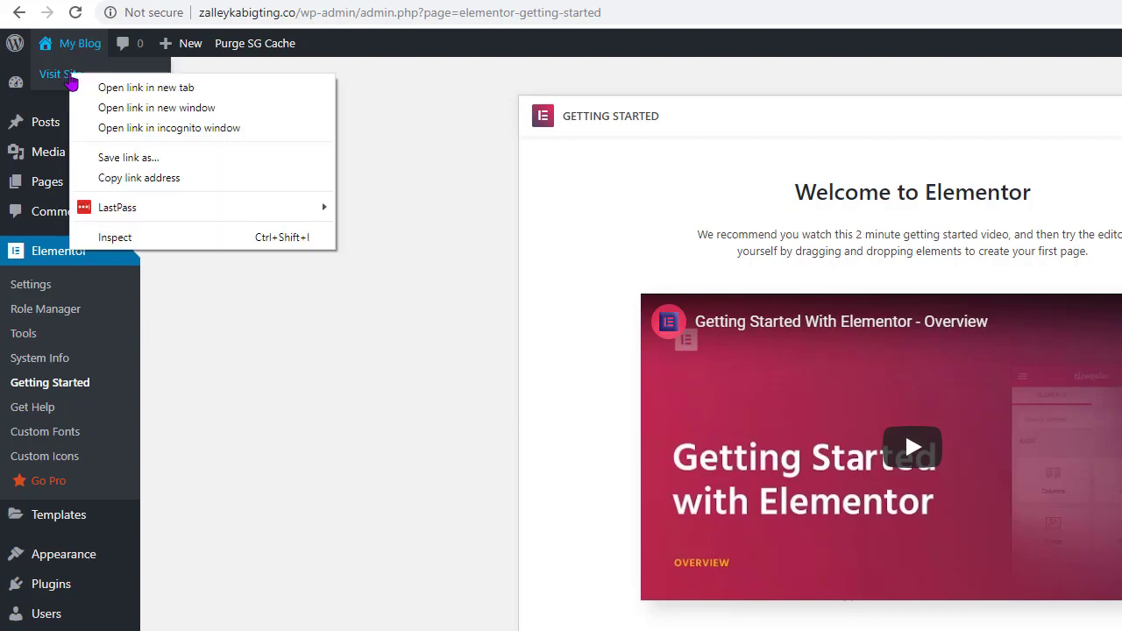
left_click(130, 83)
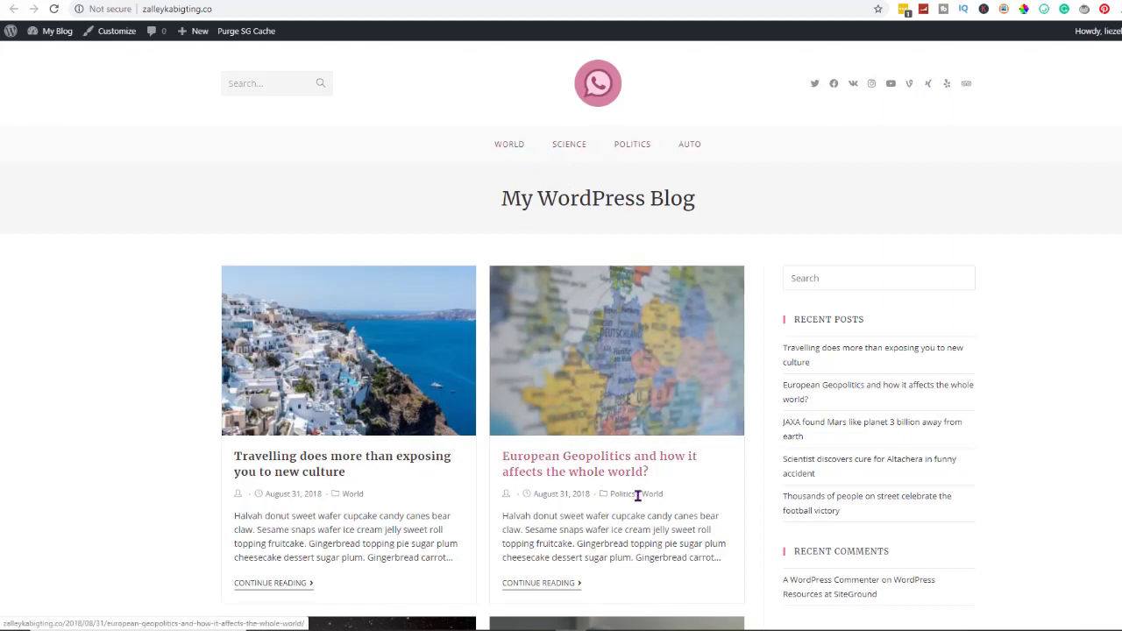
Step: Scroll through the News Site front page to view its sample posts
scroll(637, 495, "down", 3)
scroll(637, 502, "down", 3)
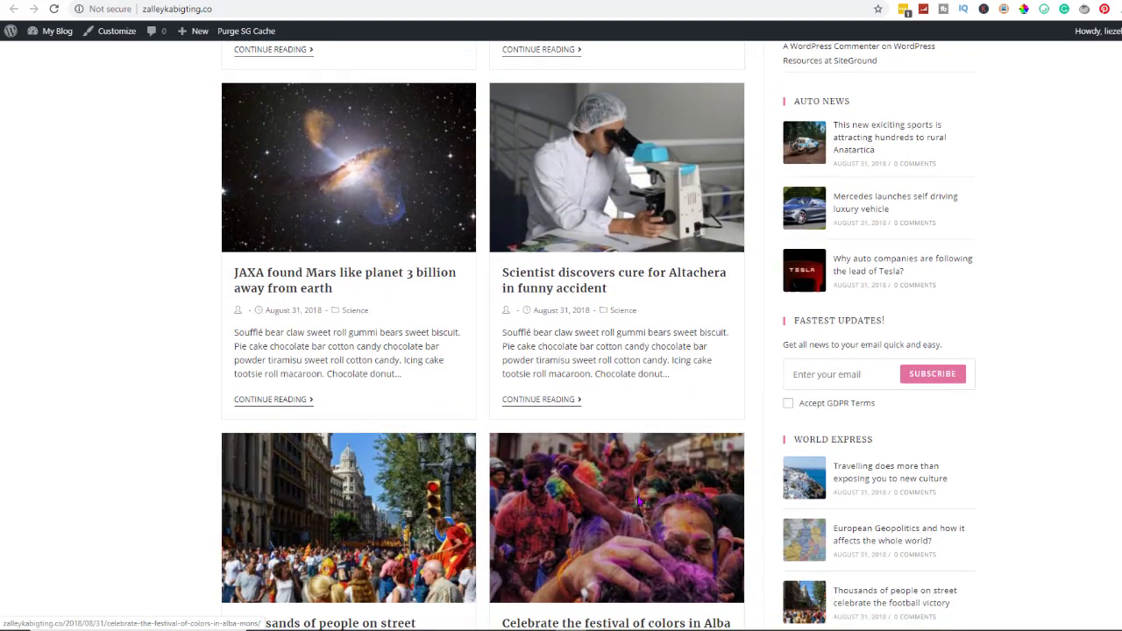
scroll(637, 501, "up", 7)
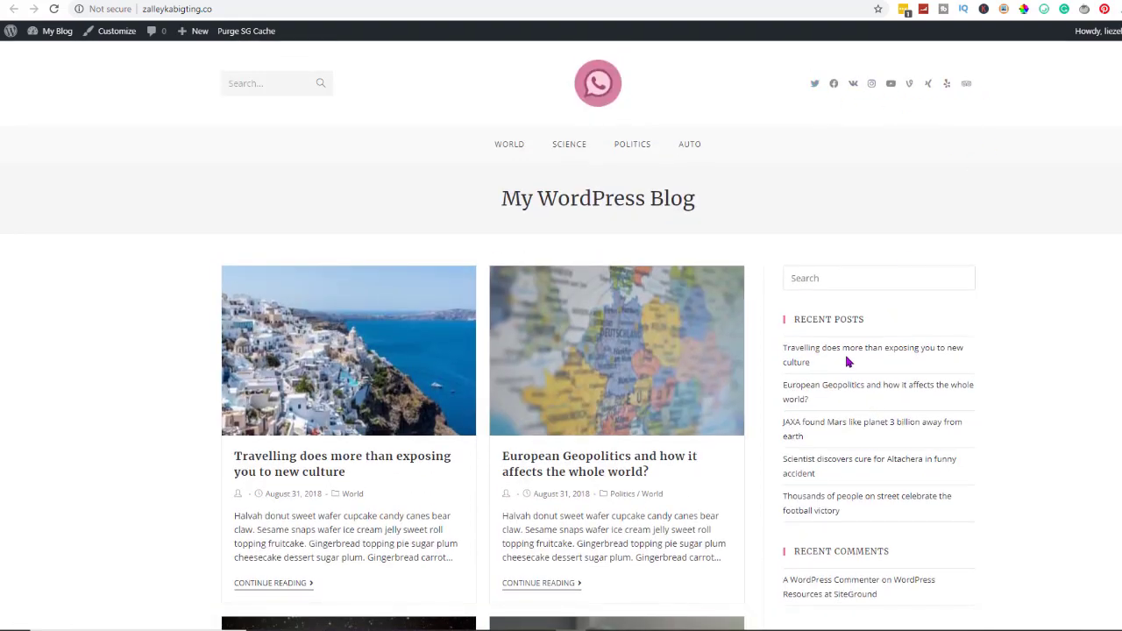
scroll(840, 438, "down", 3)
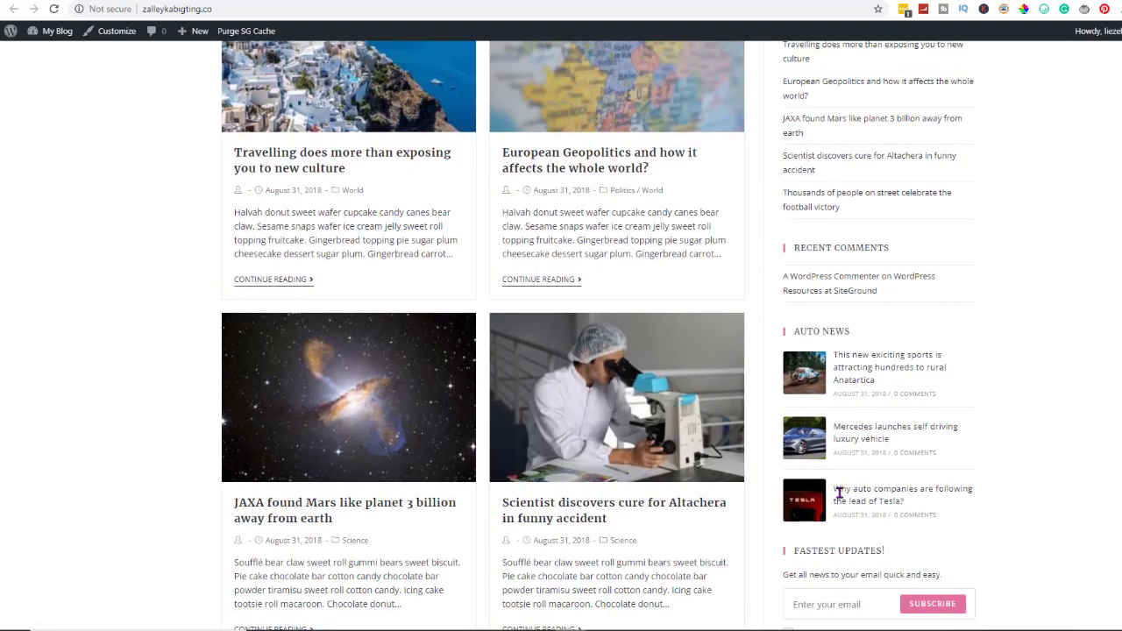
scroll(839, 494, "down", 2)
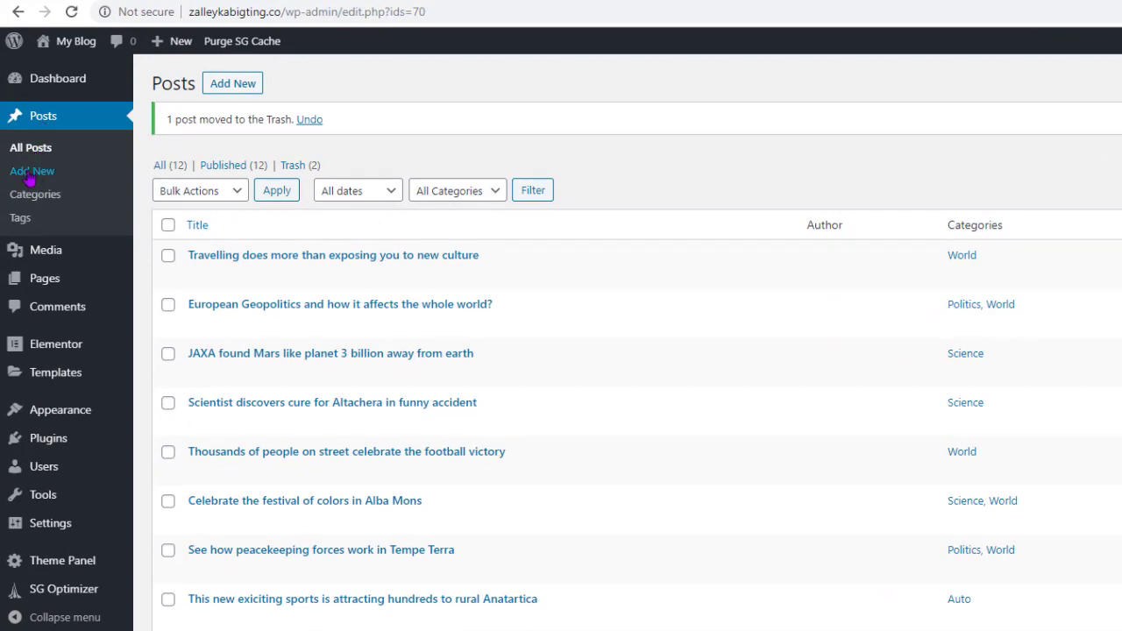
Step: Add a new post titled 'How to Create a Blog' with the intro line 'This is where'
left_click(30, 172)
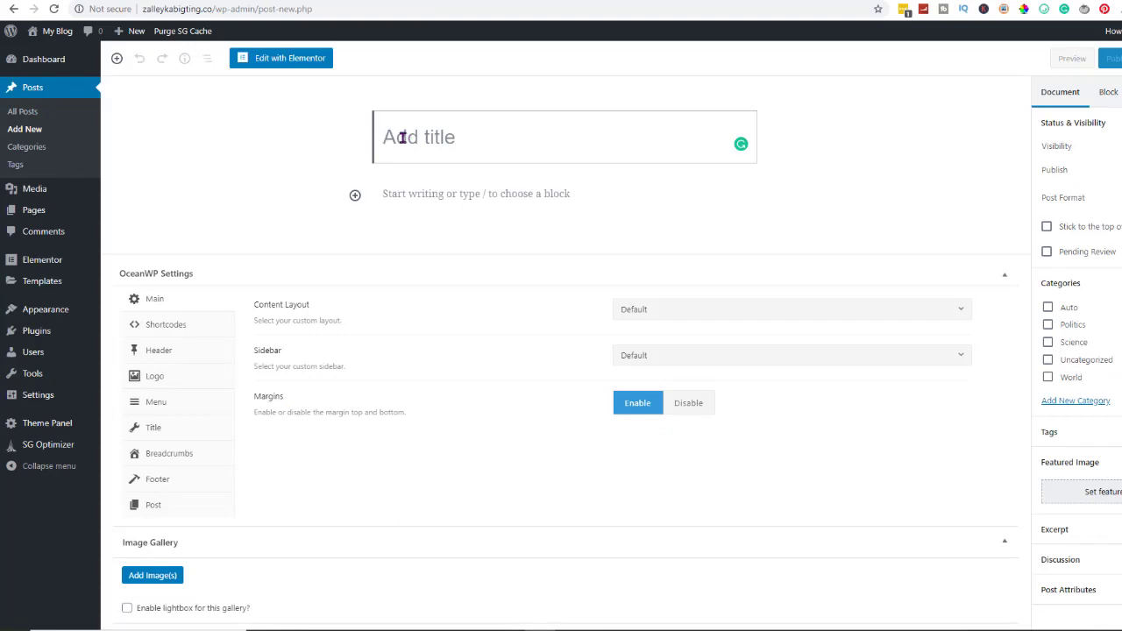
type("How to Crea")
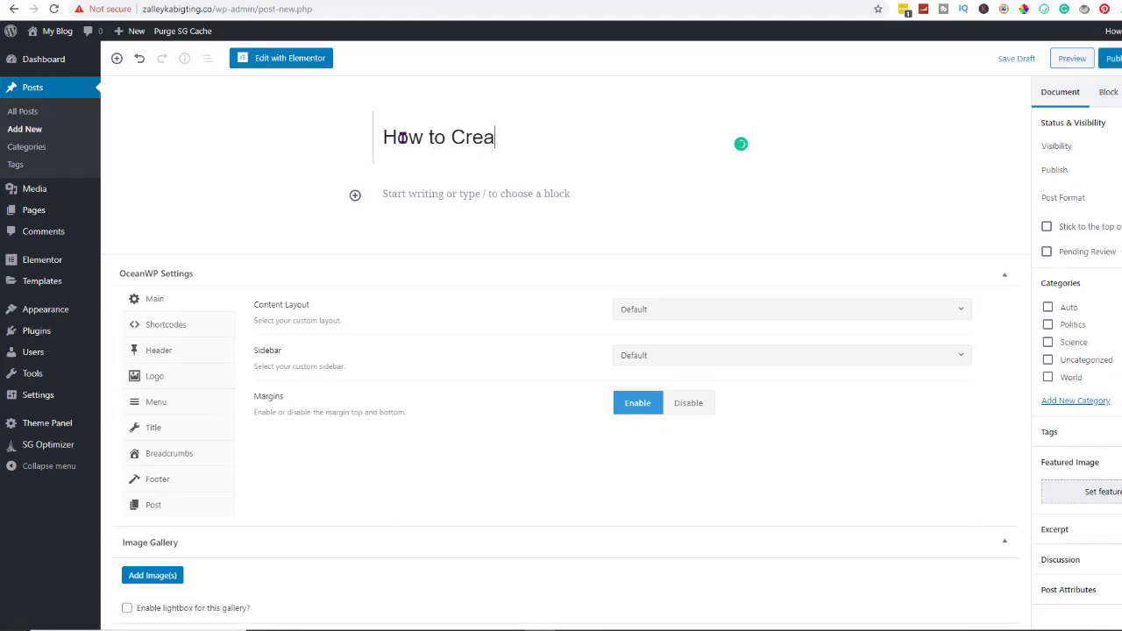
type("te a Blog")
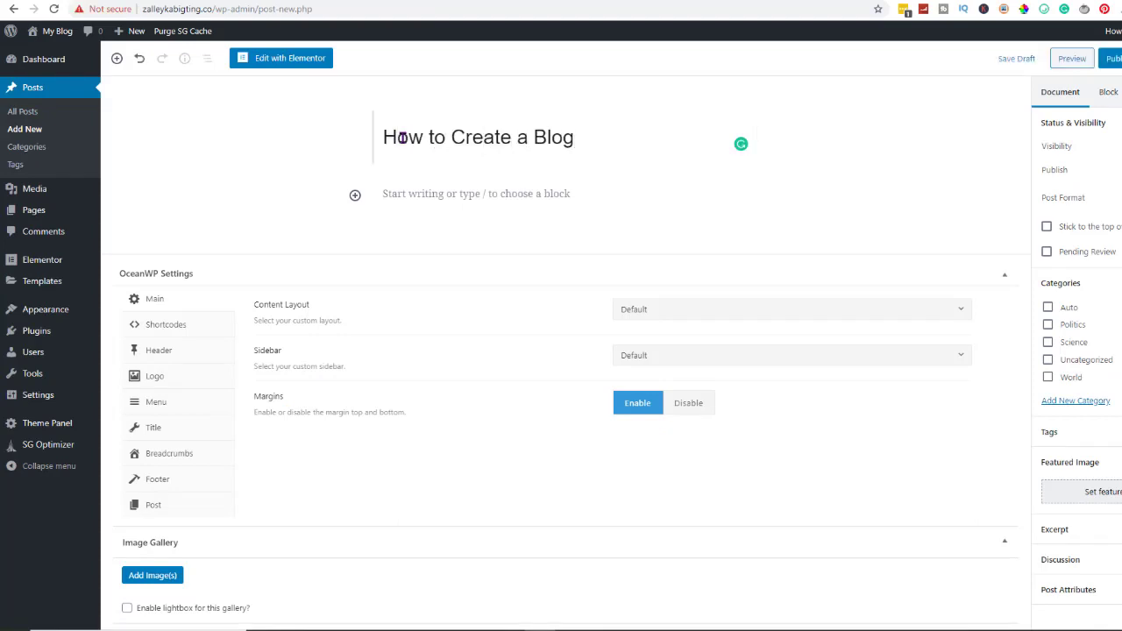
left_click(452, 196)
left_click(403, 196)
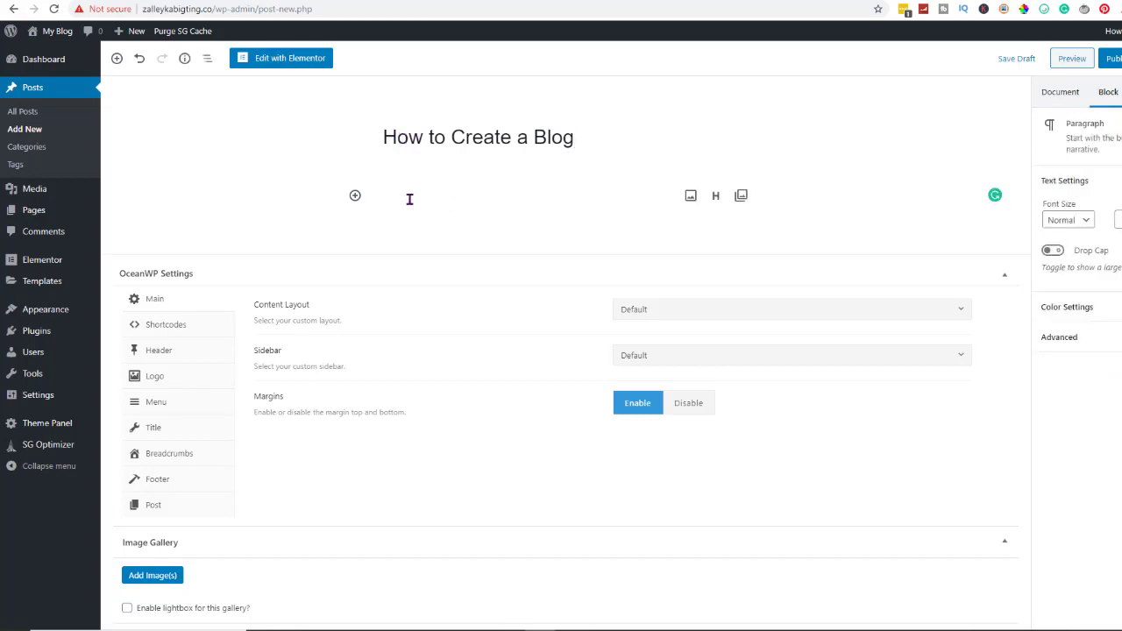
type("HHow")
key("BackSpace")
key("BackSpace")
key("BackSpace")
type("This is where your content will be.")
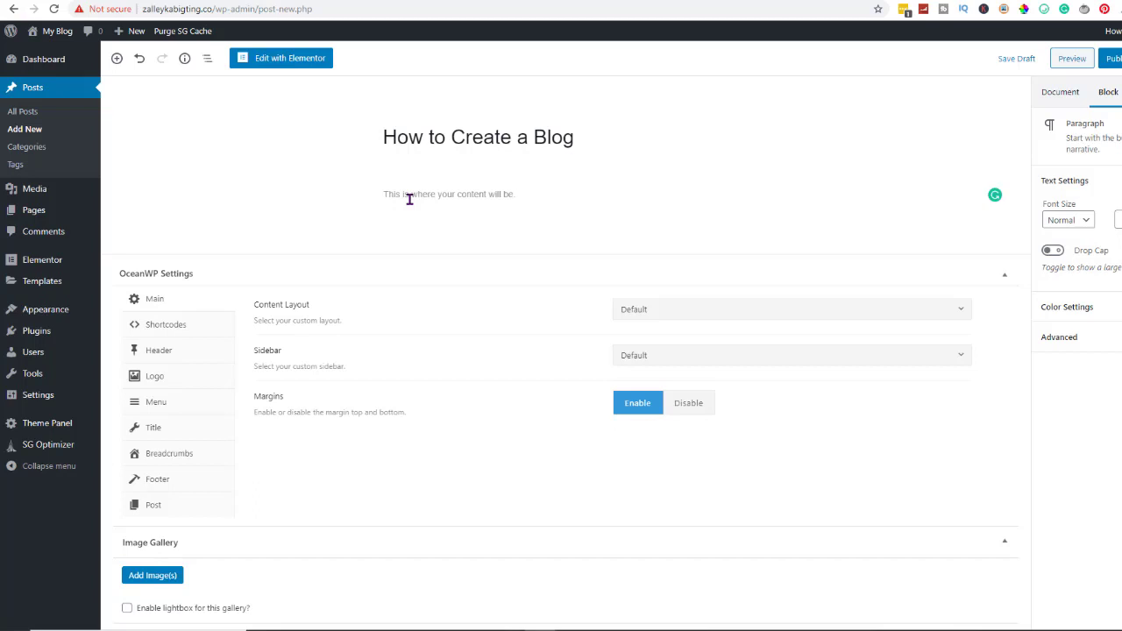
key("Return")
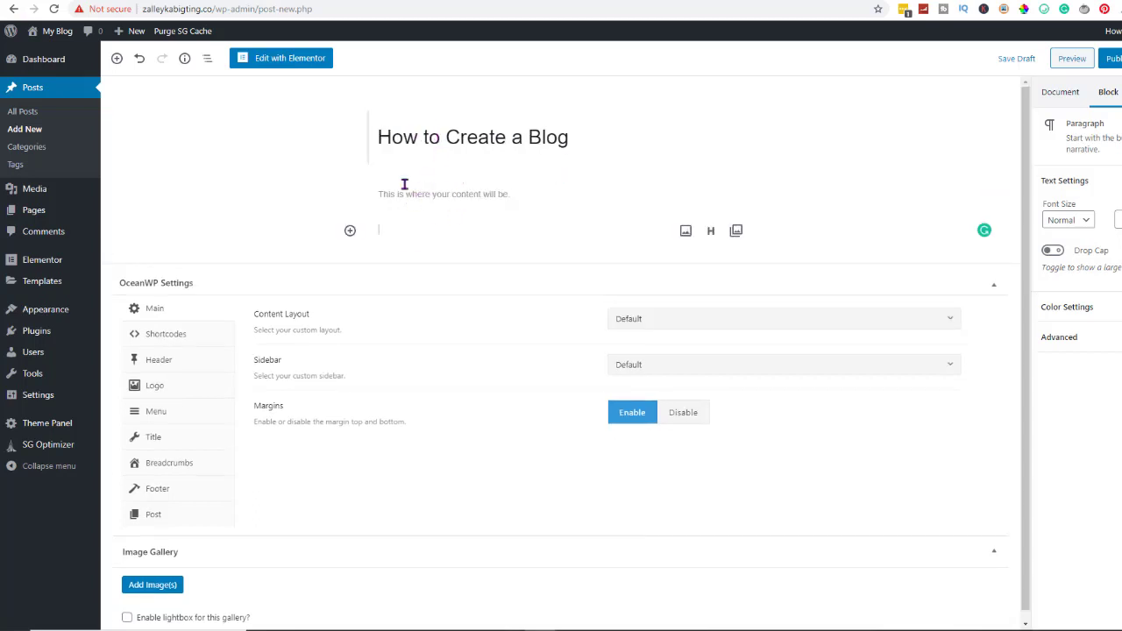
Step: Insert an Image block with the uploaded 300x250 SiteGround Black Friday banner
left_click(384, 231)
left_click(685, 232)
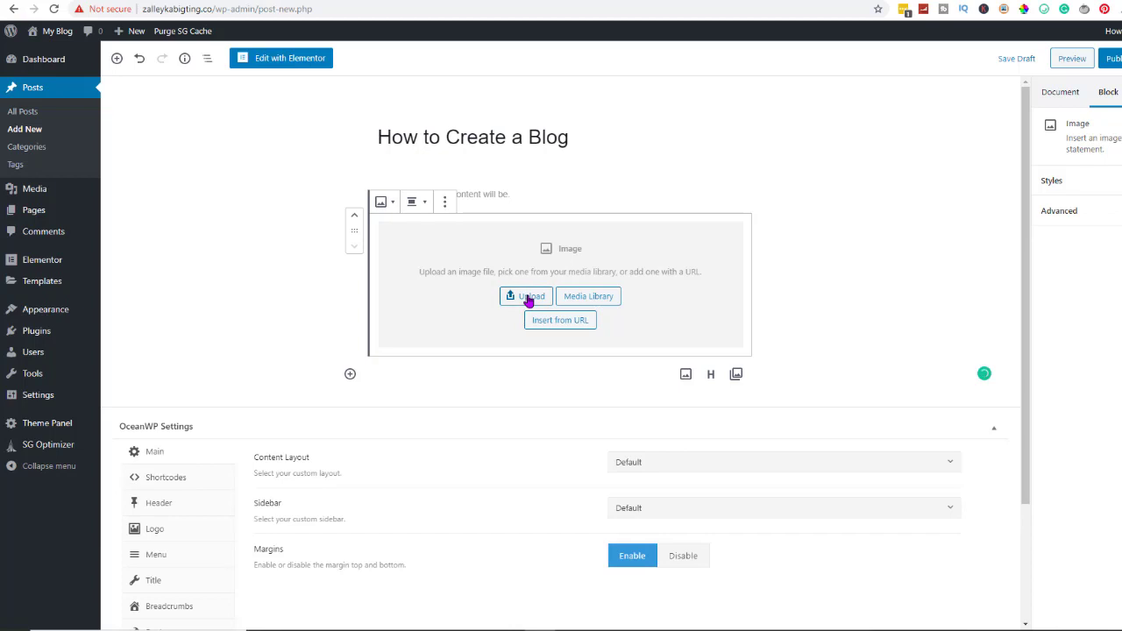
left_click(529, 298)
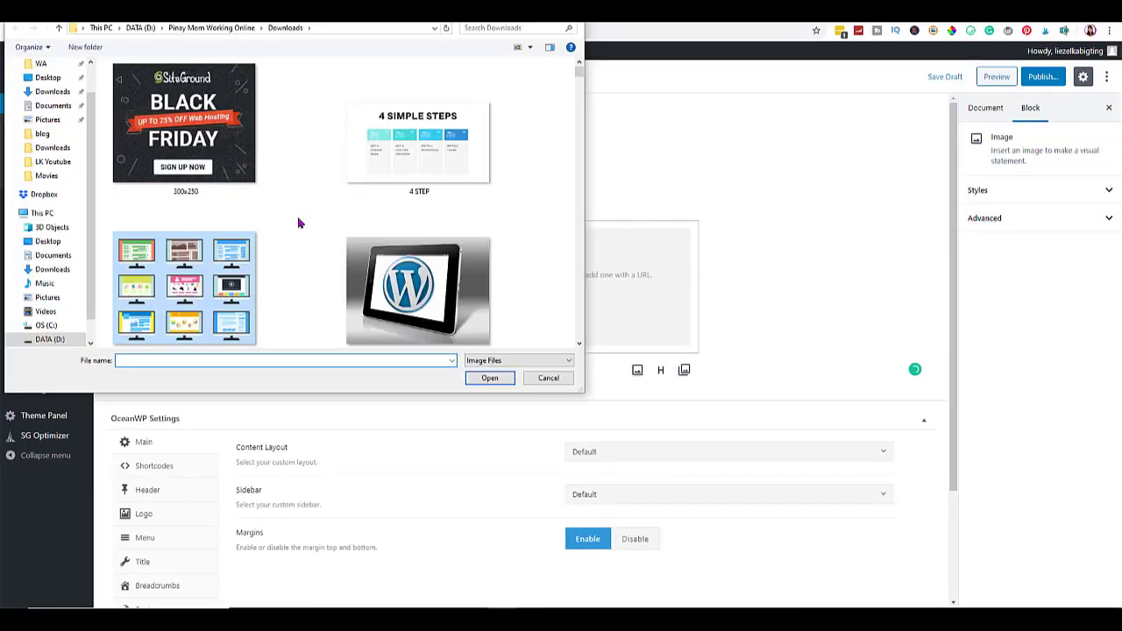
left_click(173, 136)
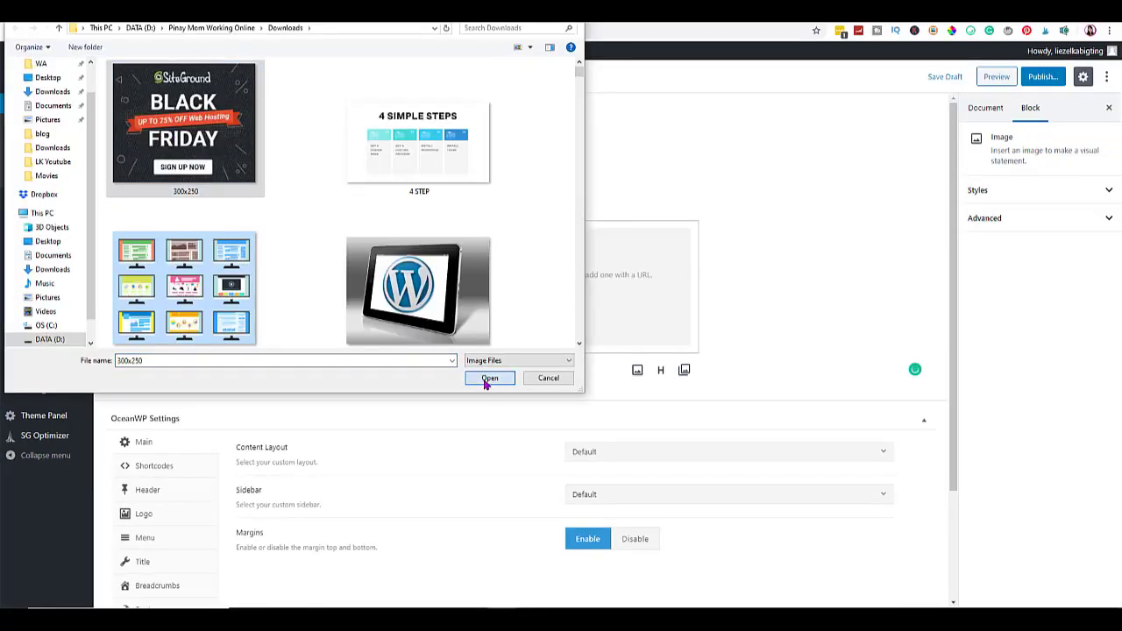
left_click(489, 378)
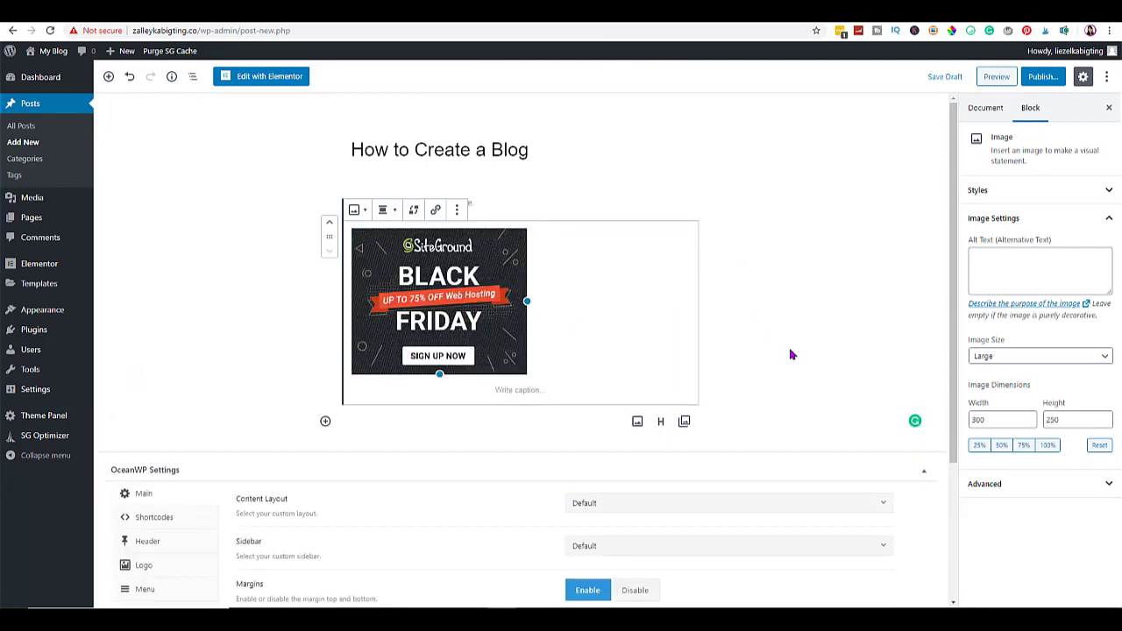
left_click(986, 108)
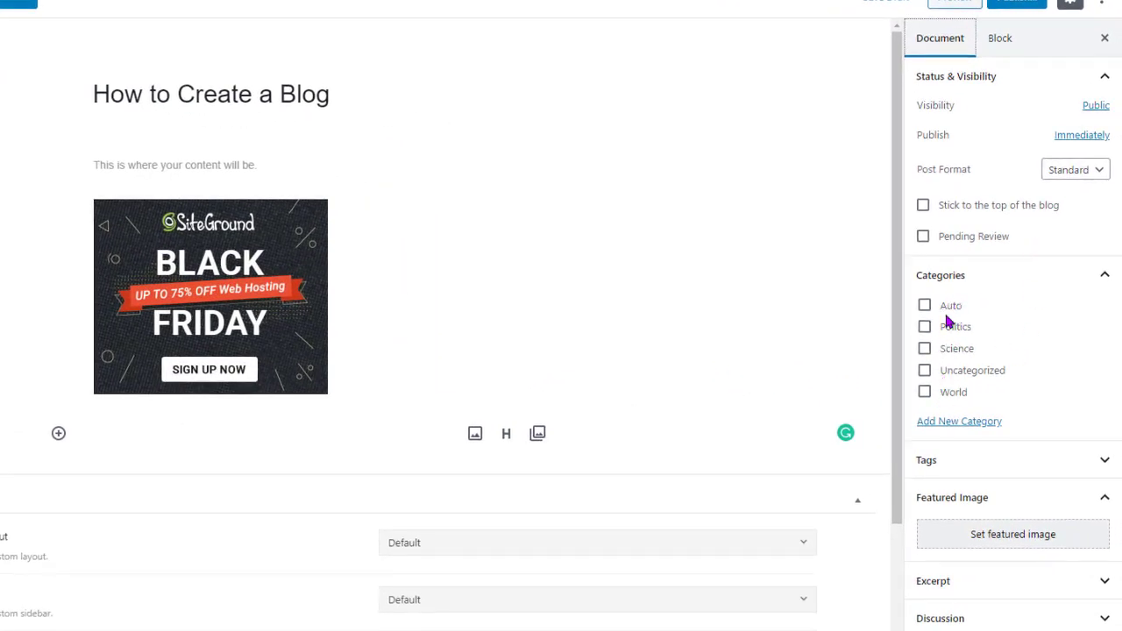
Step: Create a new 'blogging' category and assign it to the post
left_click(962, 424)
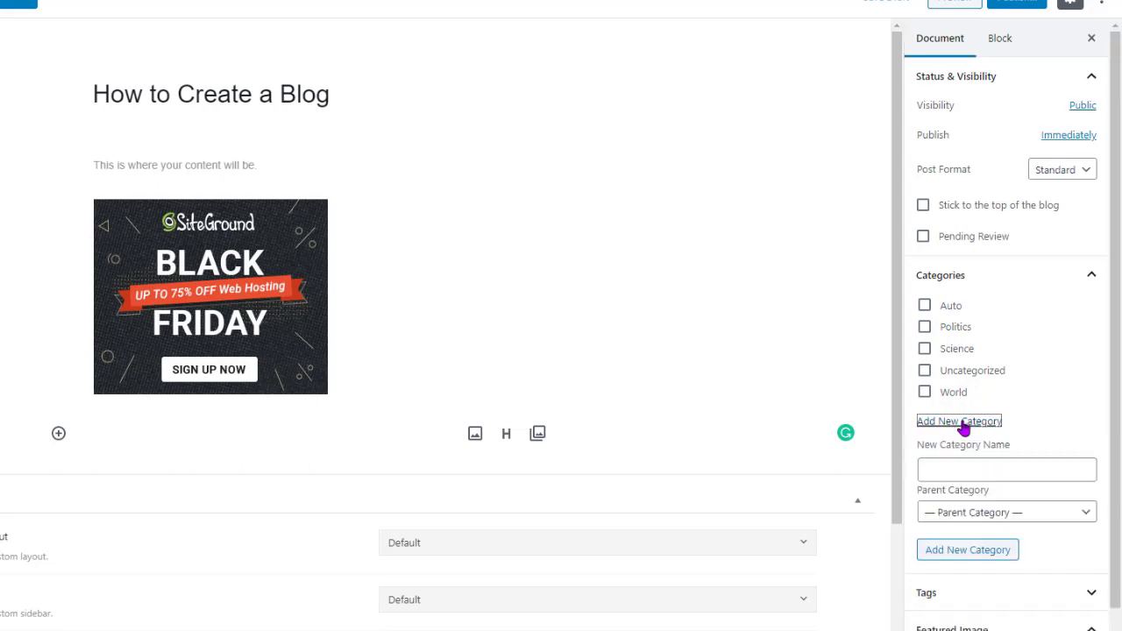
left_click(949, 468)
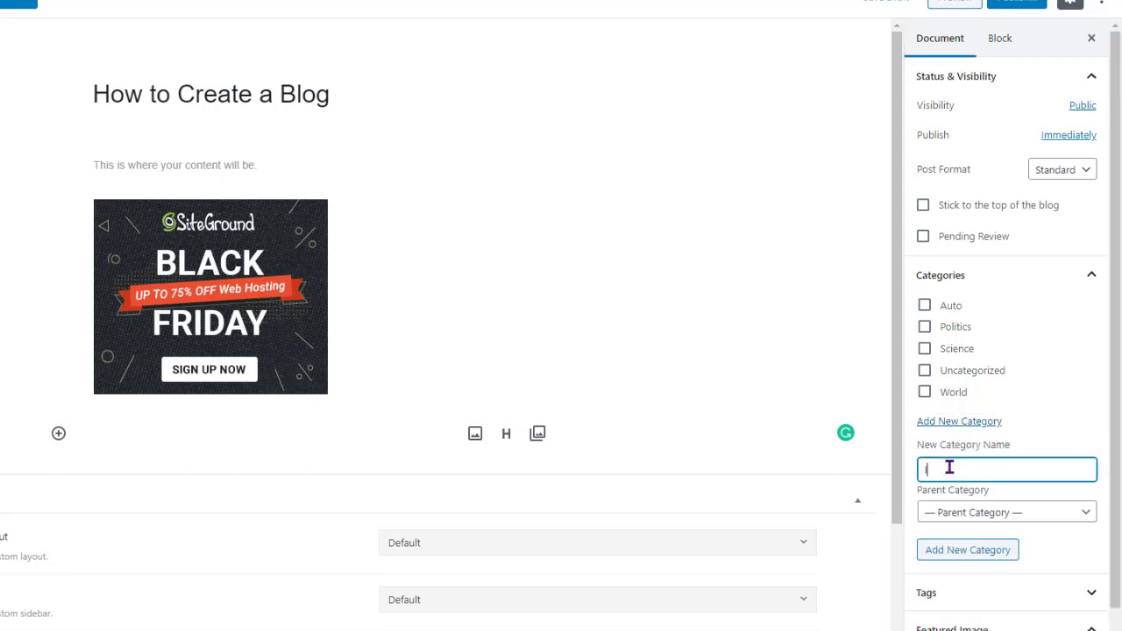
type("logg")
key("BackSpace")
key("BackSpace")
key("BackSpace")
key("BackSpace")
type("blogging")
key("Return")
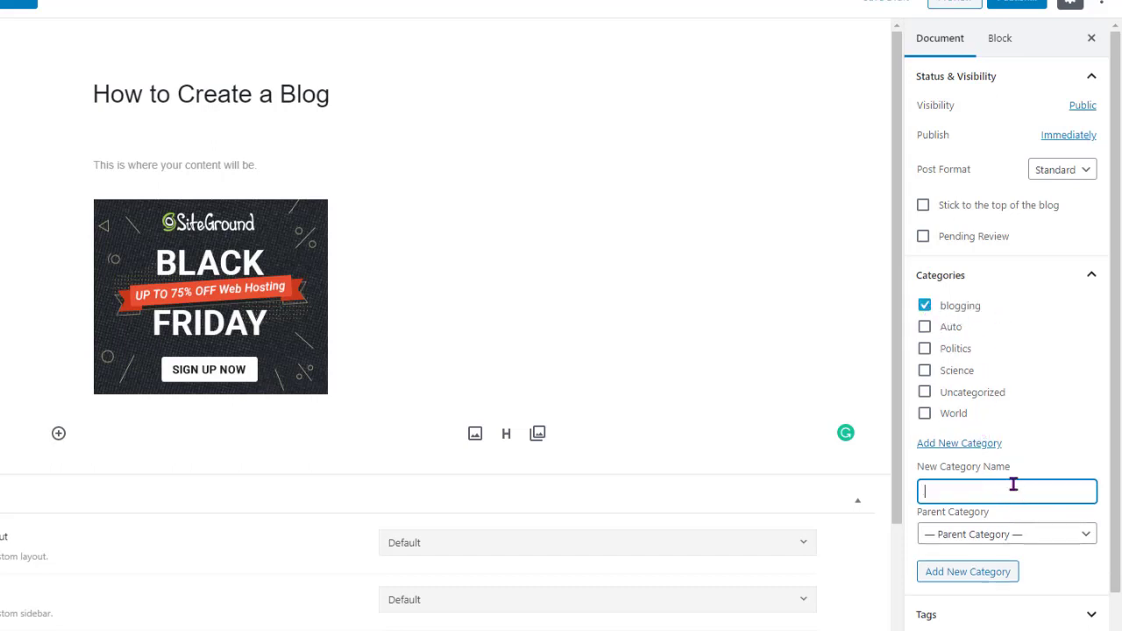
Step: Set the first SiteGround Black Friday image as featured image and open the pre-publish check
scroll(1017, 403, "down", 1)
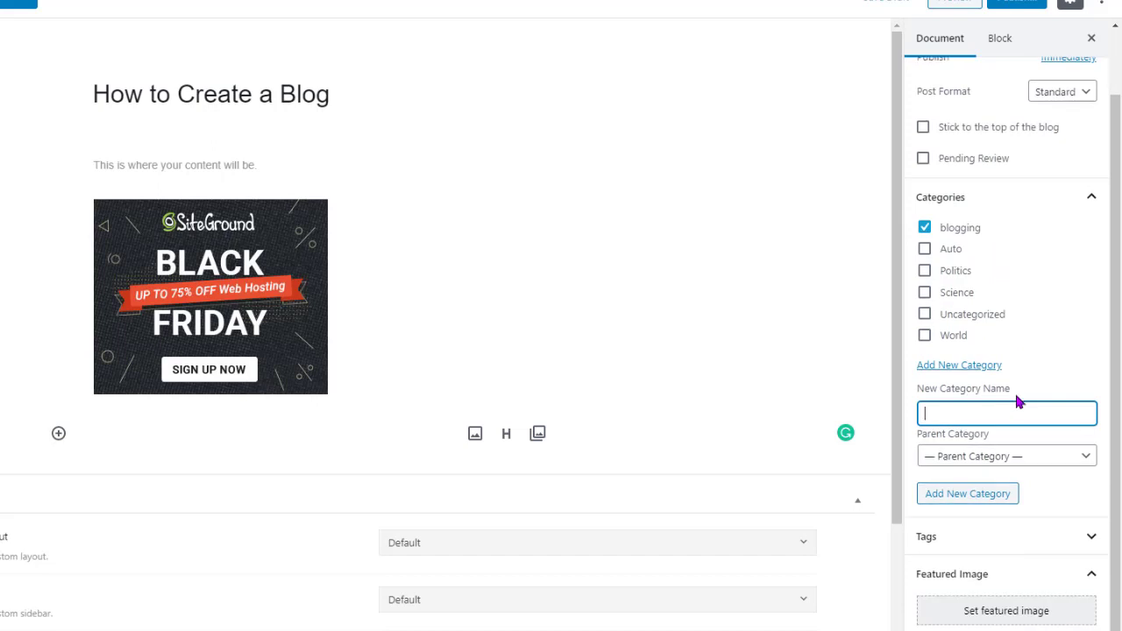
left_click(1001, 611)
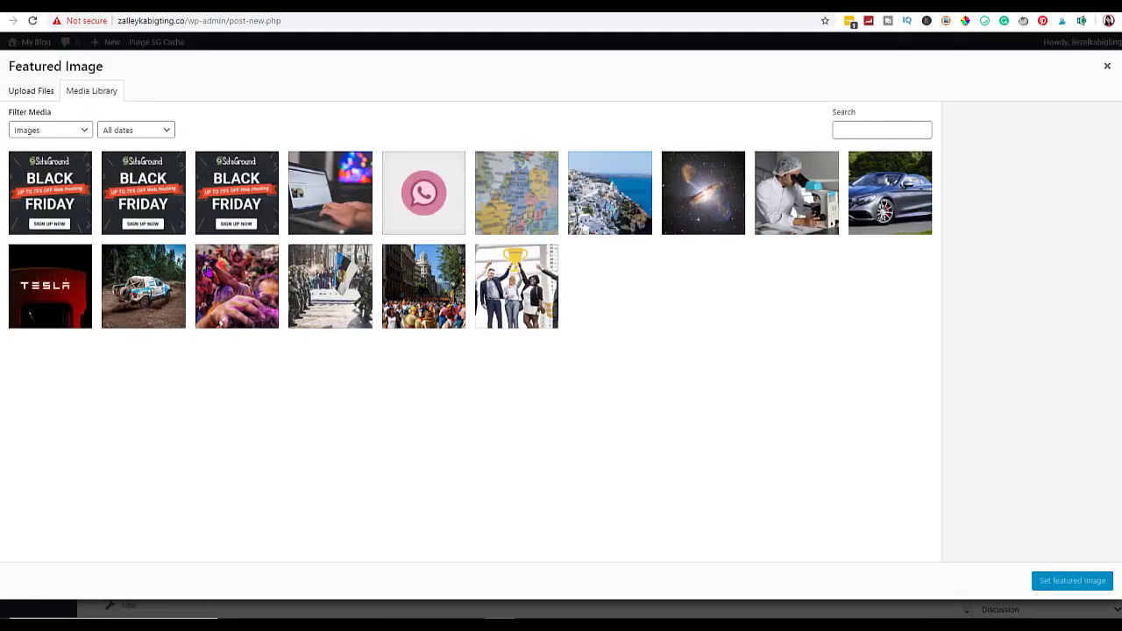
left_click(50, 201)
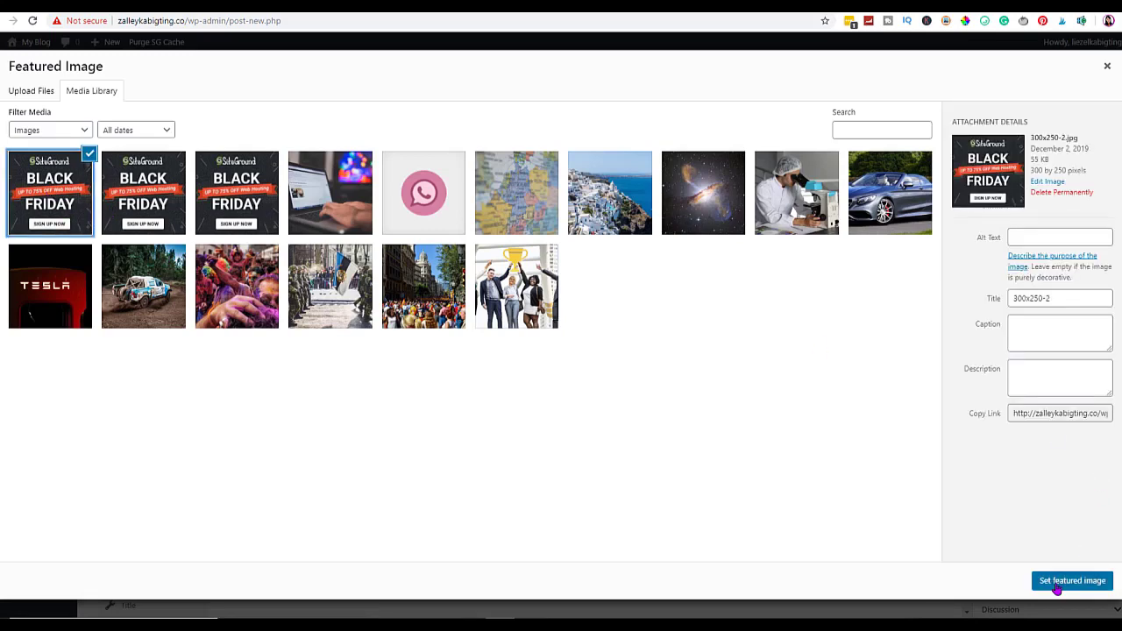
left_click(1057, 587)
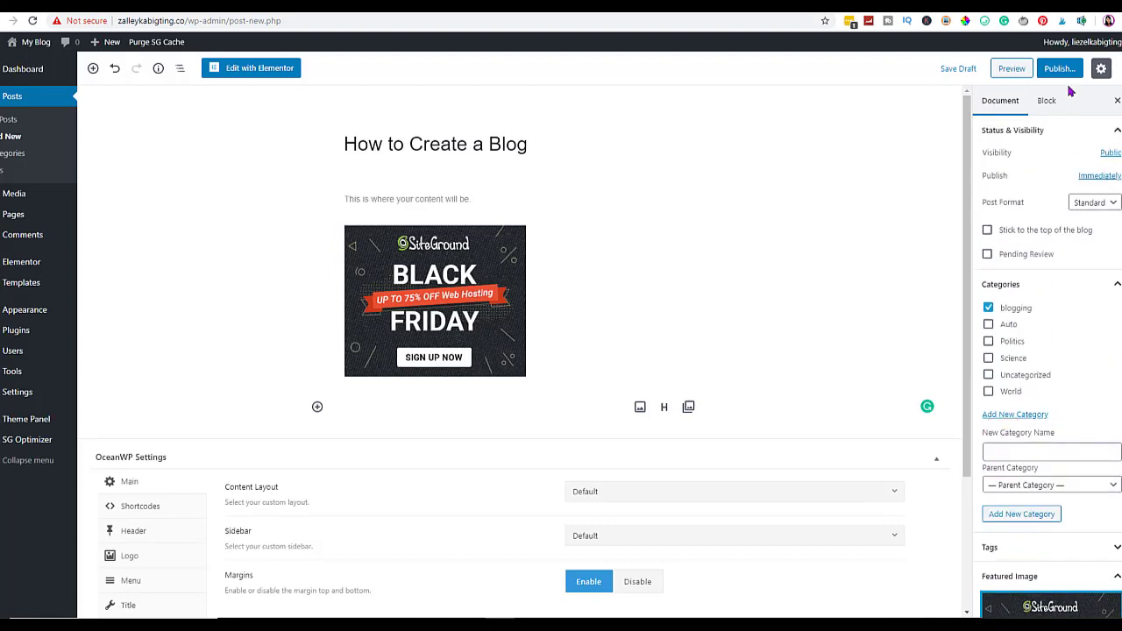
left_click(1004, 85)
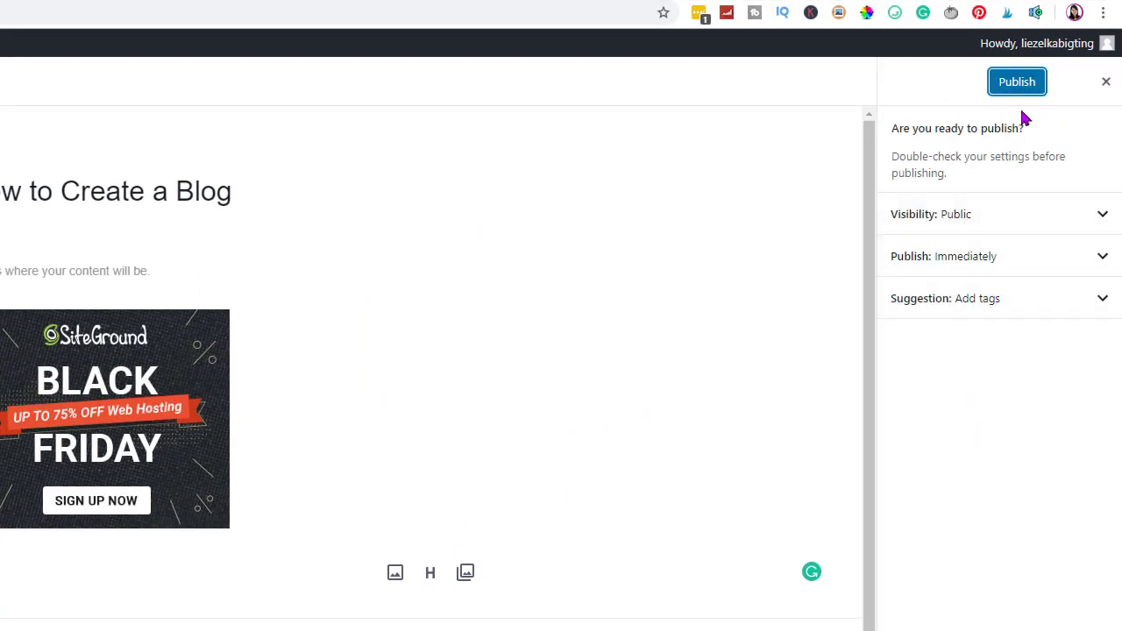
Step: Confirm the Immediately publish date, publish the post, and reload the blog's front page
left_click(1105, 259)
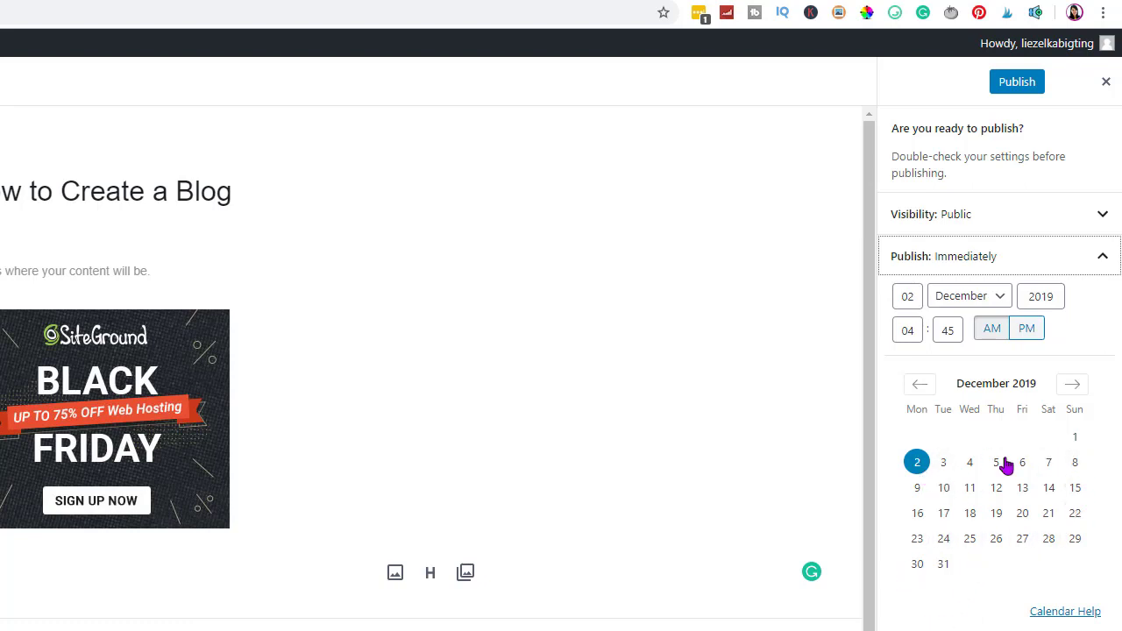
left_click(1019, 86)
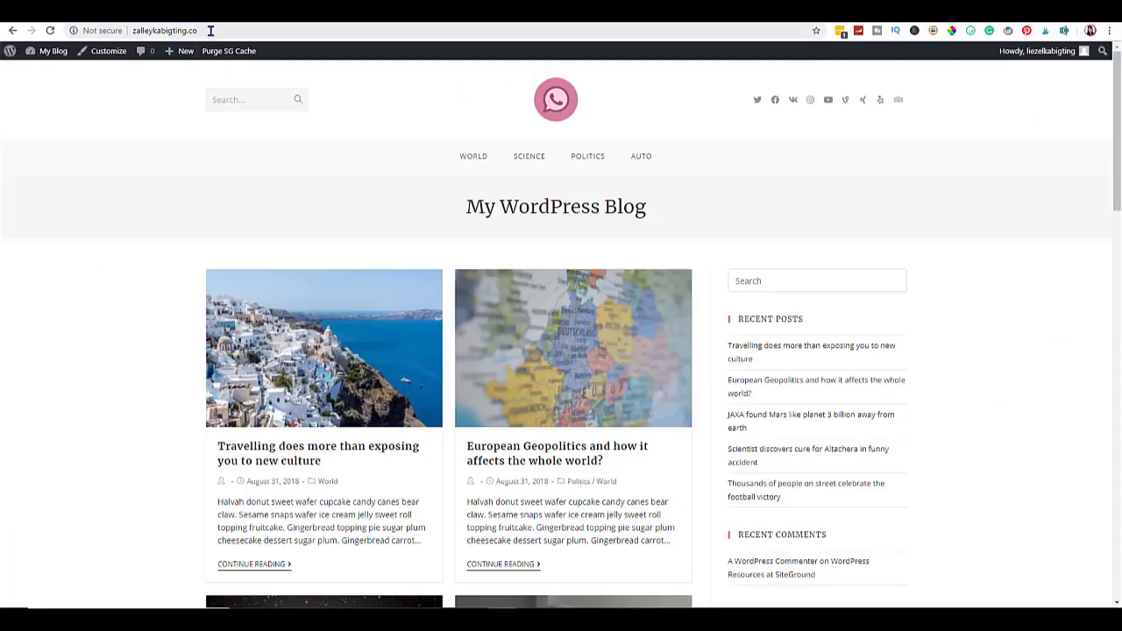
left_click(210, 30)
key("Return")
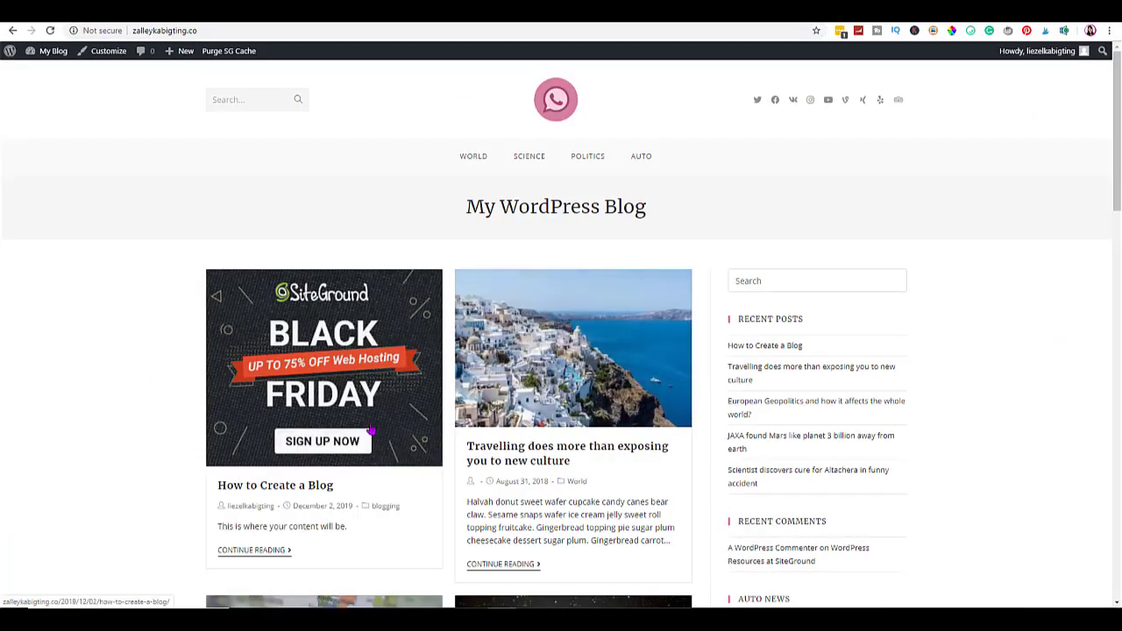